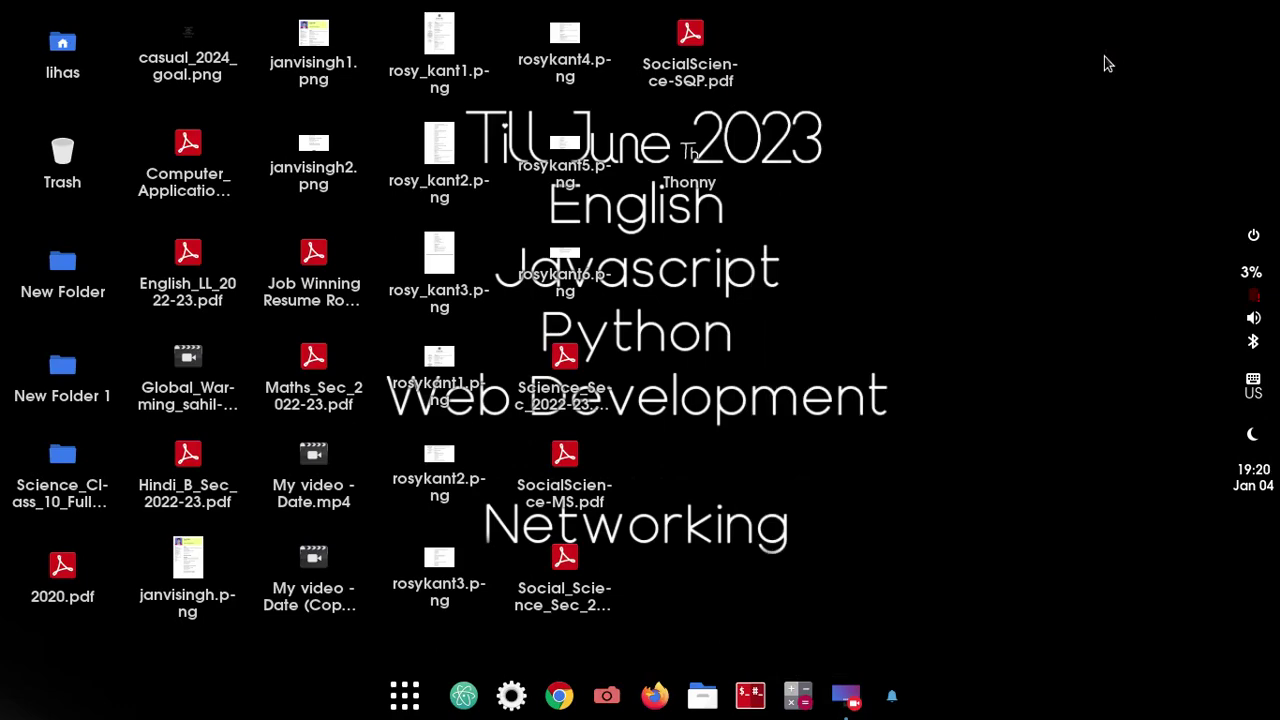
Launch Terminator from the app launcher search with 'term' and make it full screen.
{"action": "key", "text": "super"}
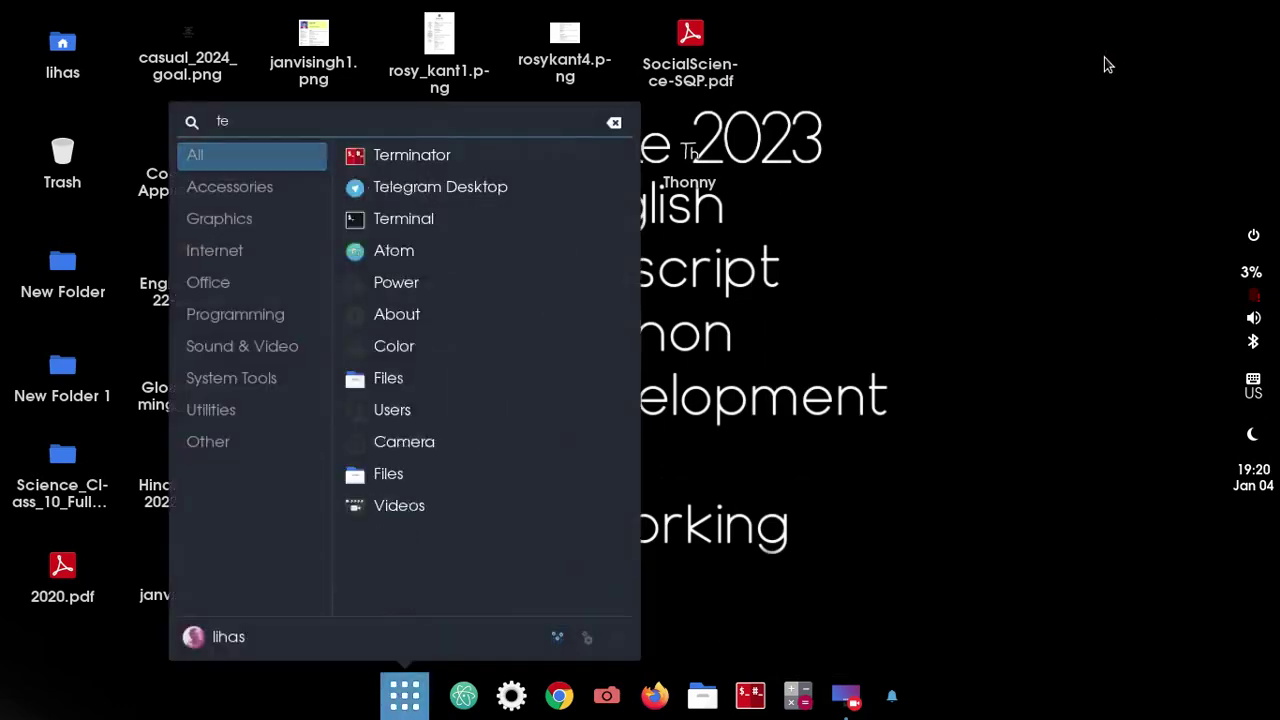
{"action": "type", "text": "term"}
{"action": "key", "text": "Return"}
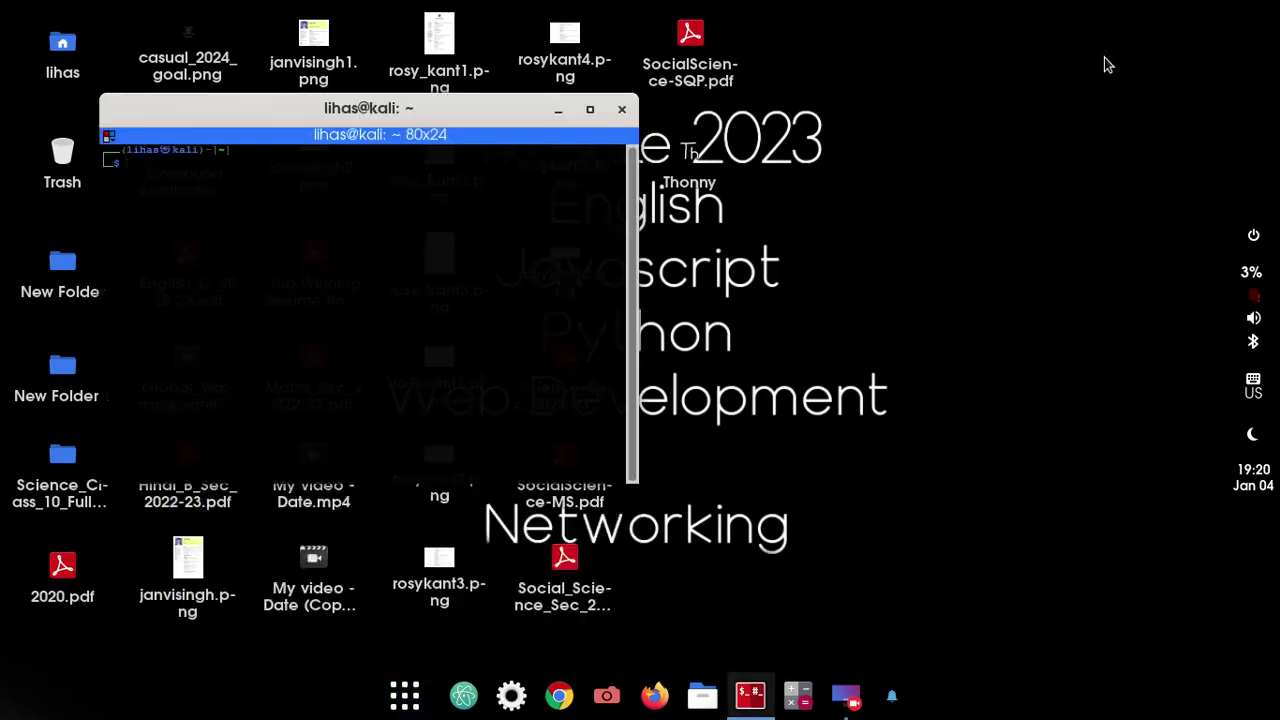
{"action": "key", "text": "F11"}
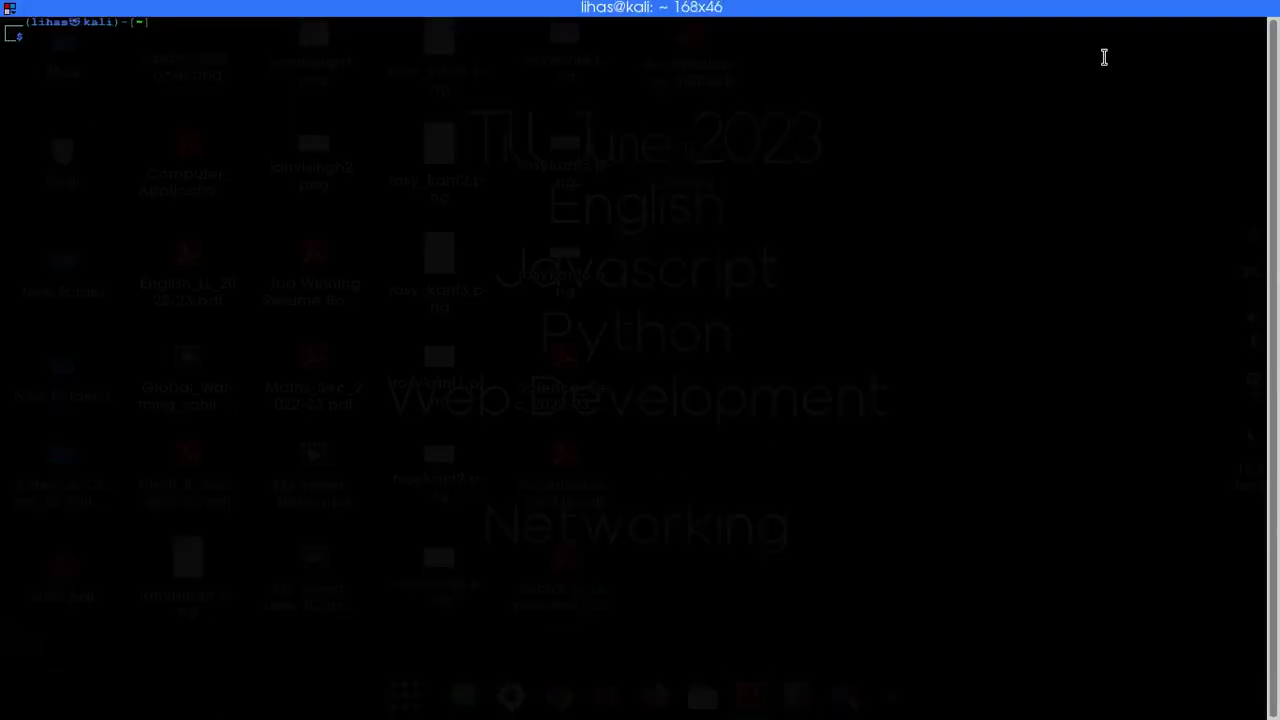
Enlarge the terminal font, switch to root with su -, and try 'apt-get install bluz'.
{"action": "key", "text": "ctrl+plus"}
{"action": "key", "text": "ctrl+plus"}
{"action": "key", "text": "ctrl+plus"}
{"action": "key", "text": "ctrl+plus"}
{"action": "key", "text": "ctrl+plus"}
{"action": "type", "text": "su "}
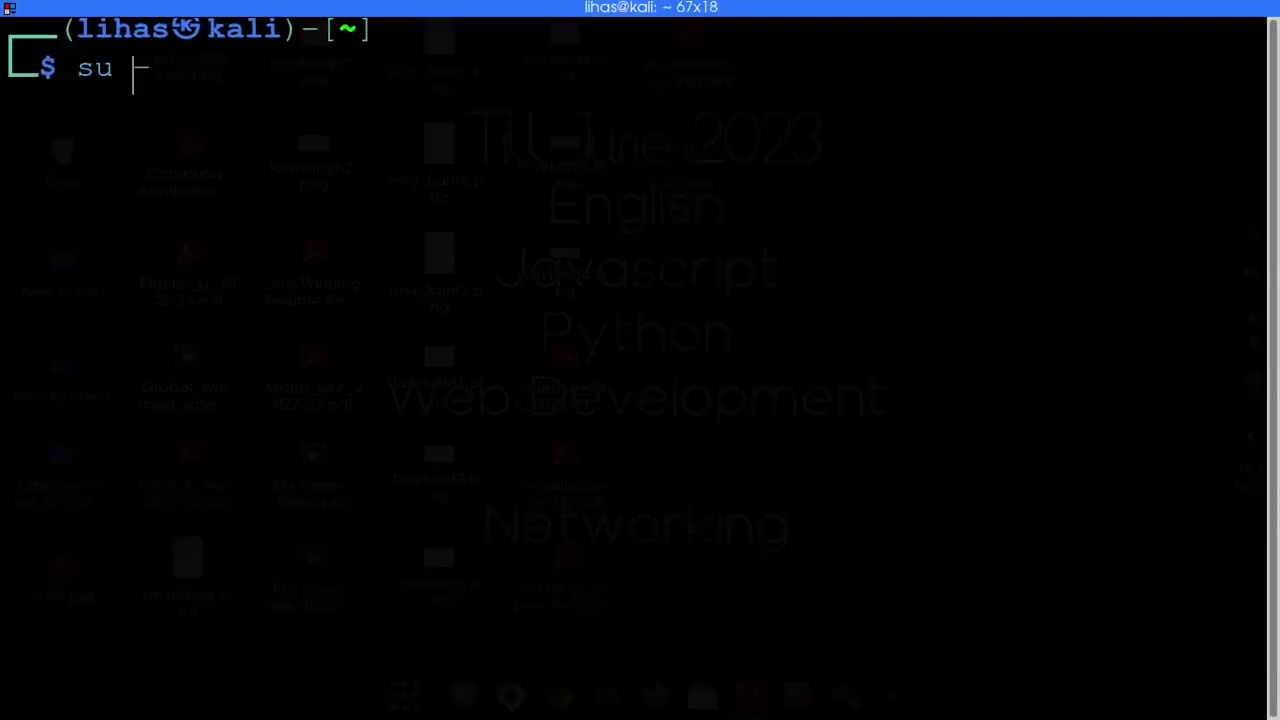
{"action": "type", "text": "-"}
{"action": "key", "text": "Return"}
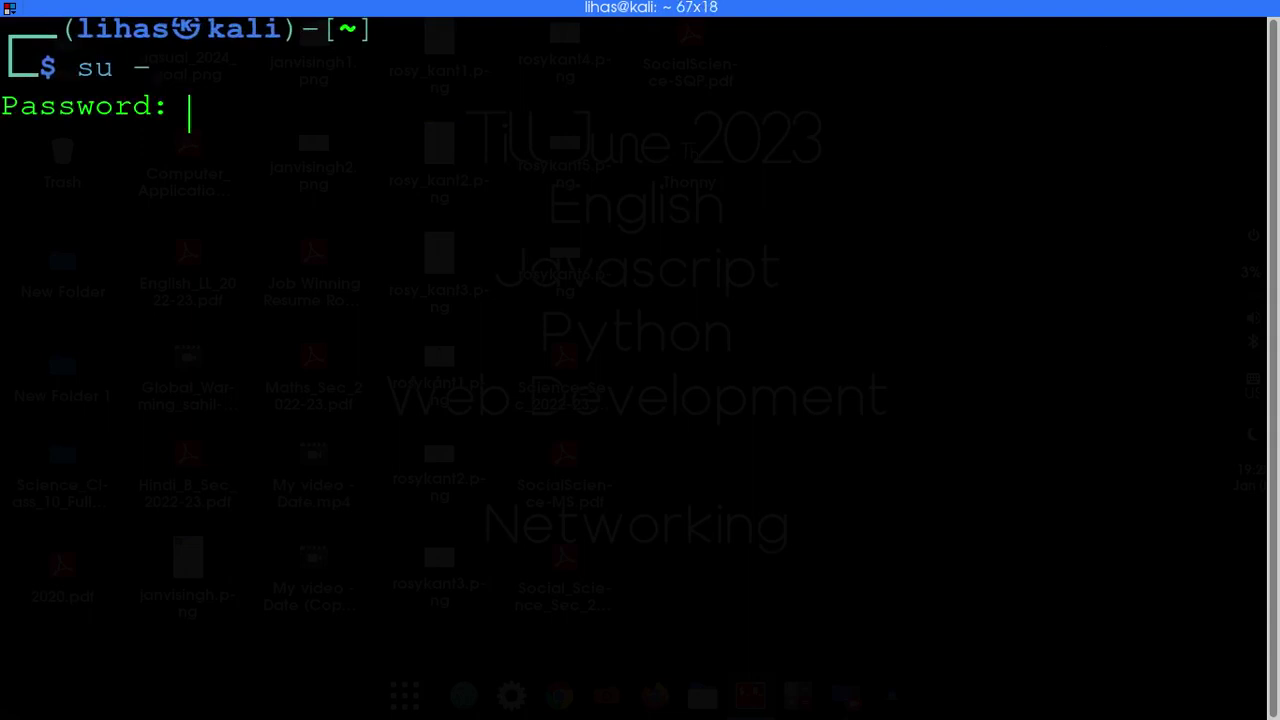
{"action": "key", "text": "Return"}
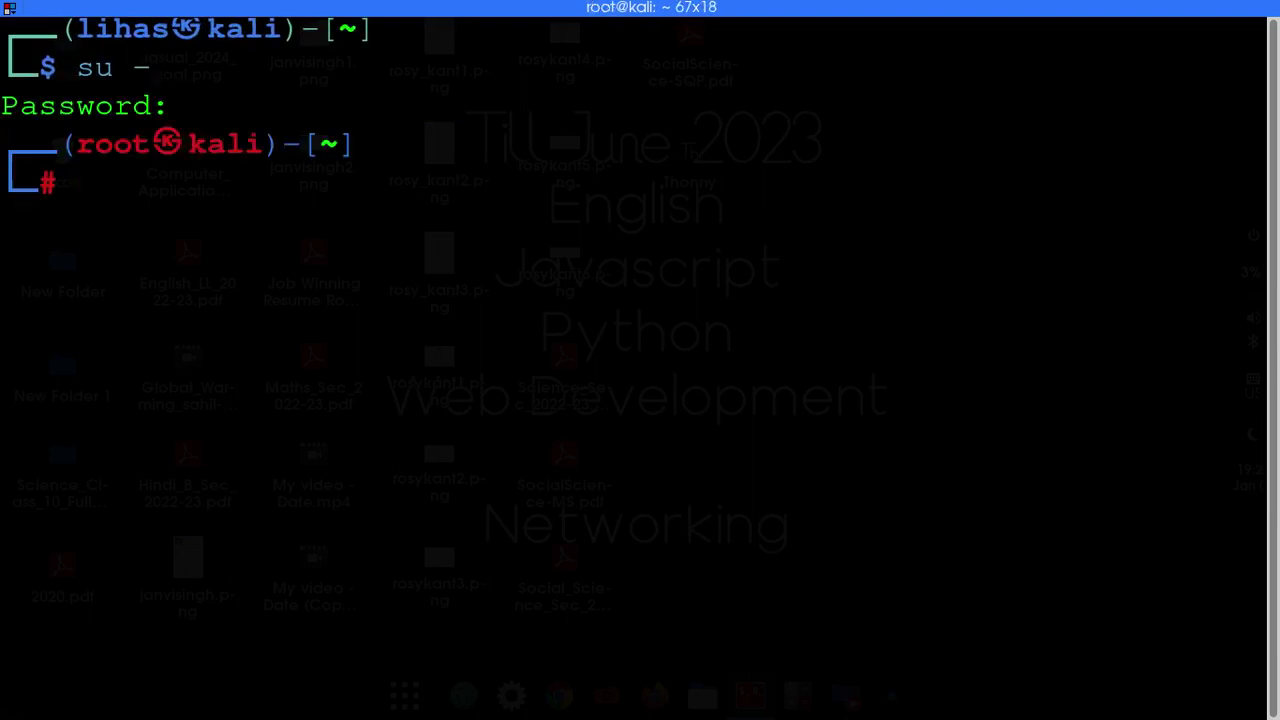
{"action": "type", "text": "bluz"}
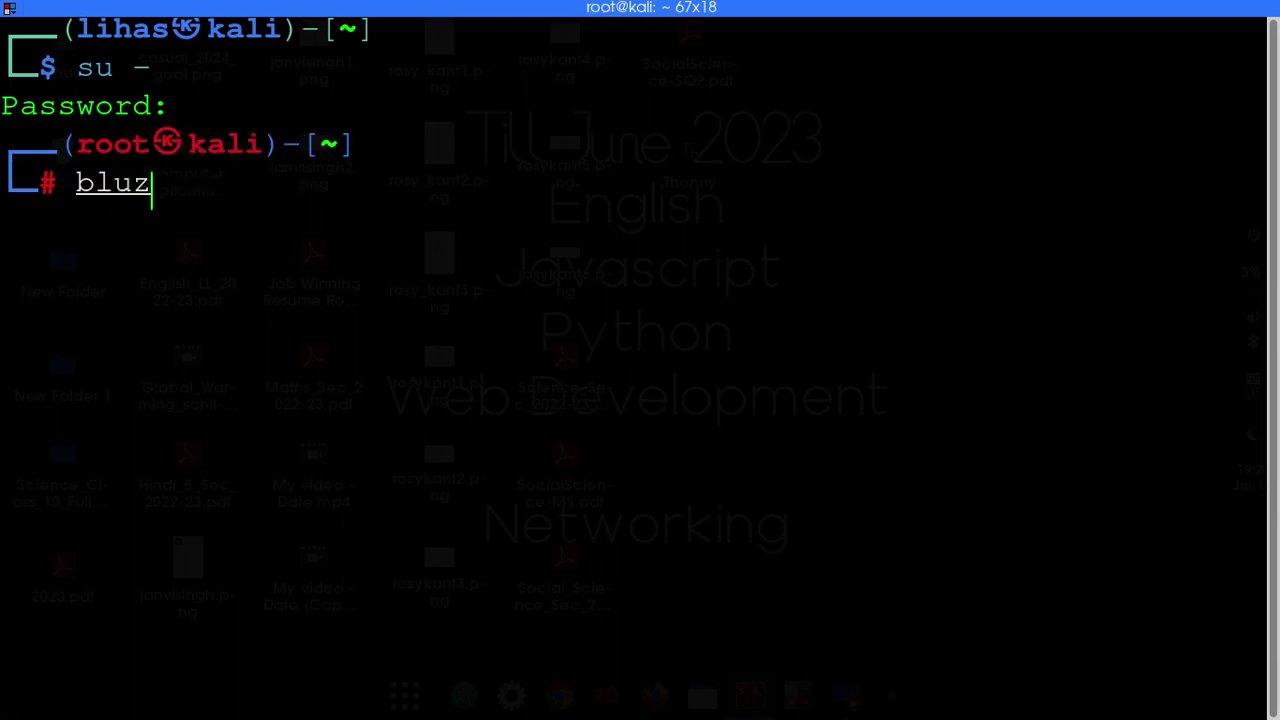
{"action": "key", "text": "BackSpace"}
{"action": "key", "text": "BackSpace"}
{"action": "key", "text": "BackSpace"}
{"action": "key", "text": "BackSpace"}
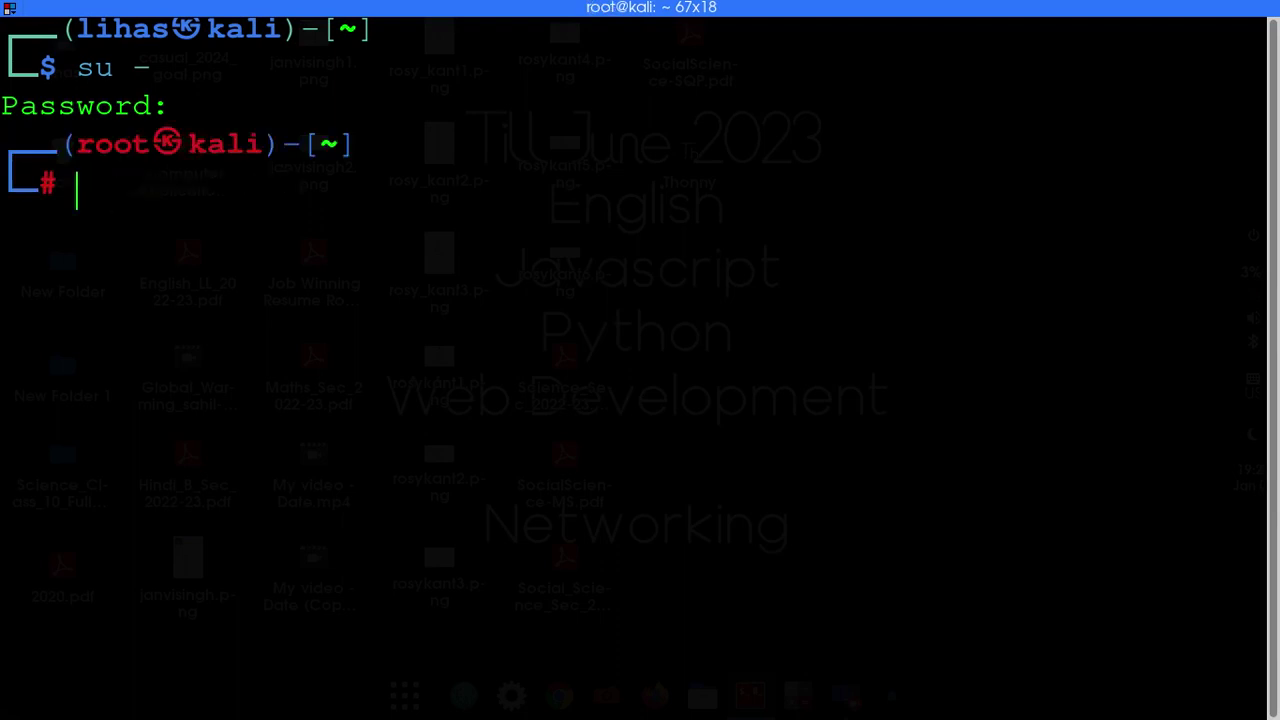
{"action": "type", "text": "apt-get insta"}
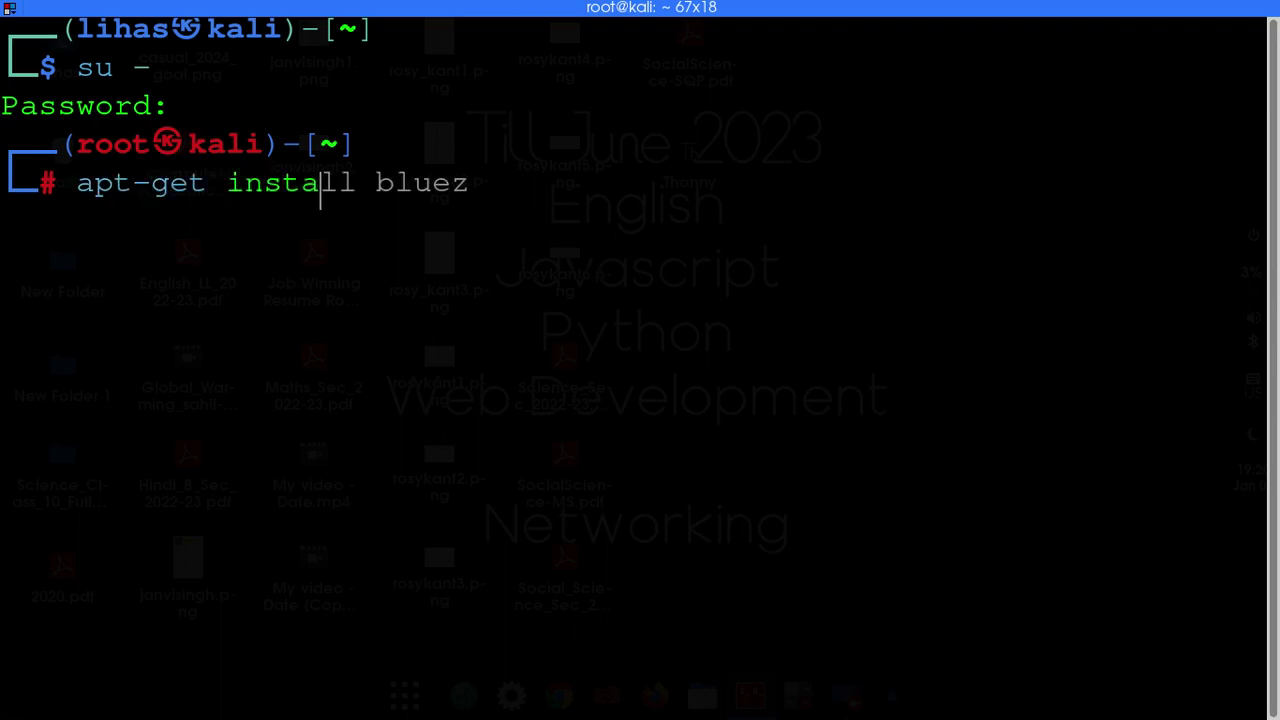
{"action": "type", "text": "ll bluz"}
{"action": "key", "text": "Return"}
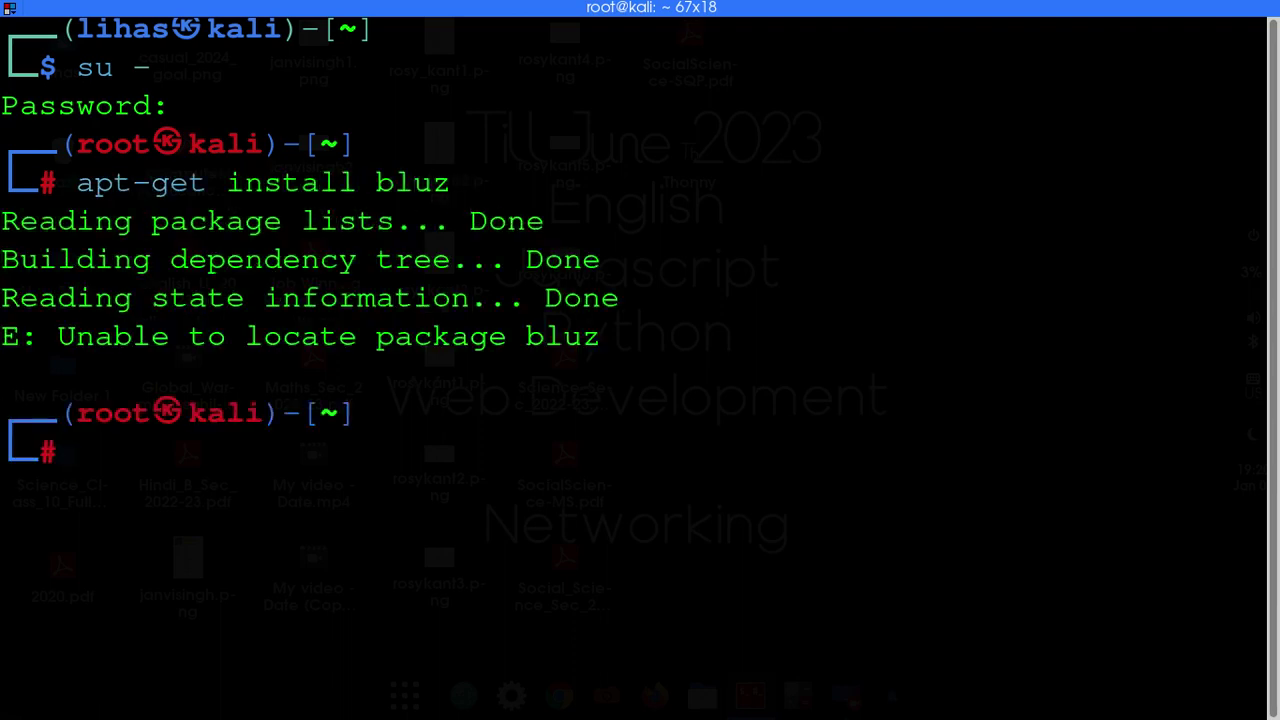
{"action": "type", "text": "apt"}
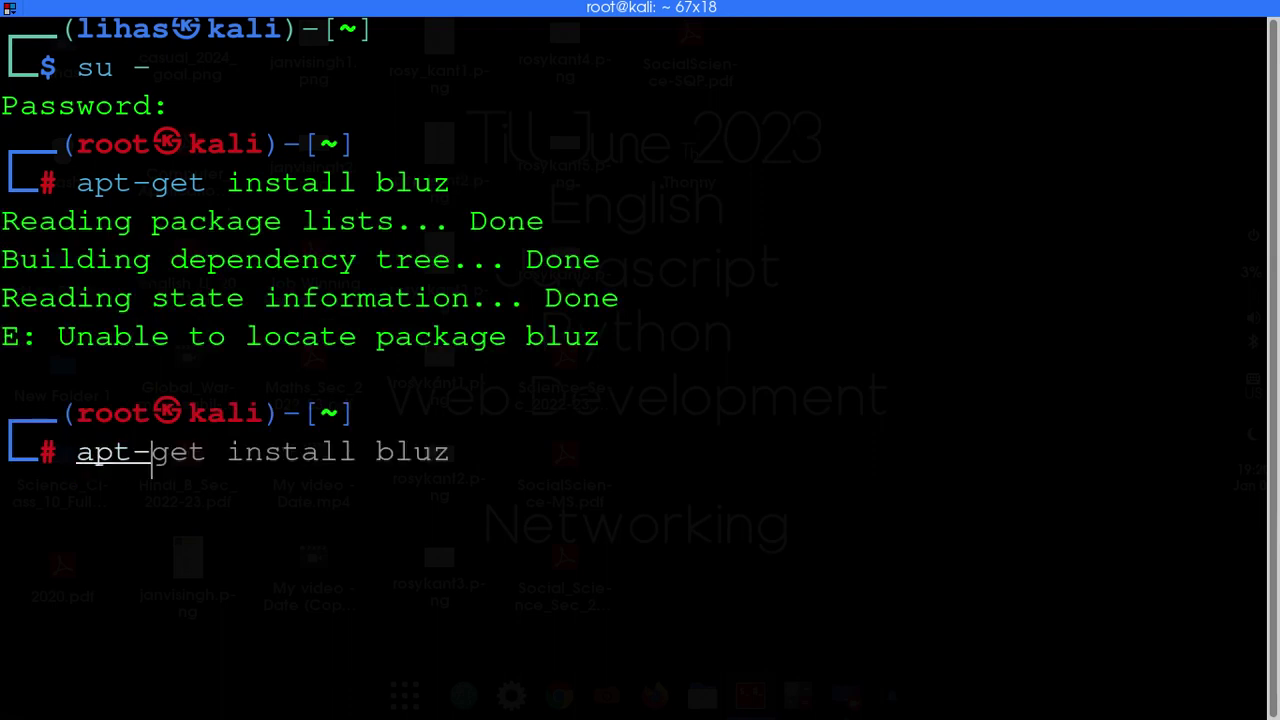
{"action": "type", "text": "-get install bl"}
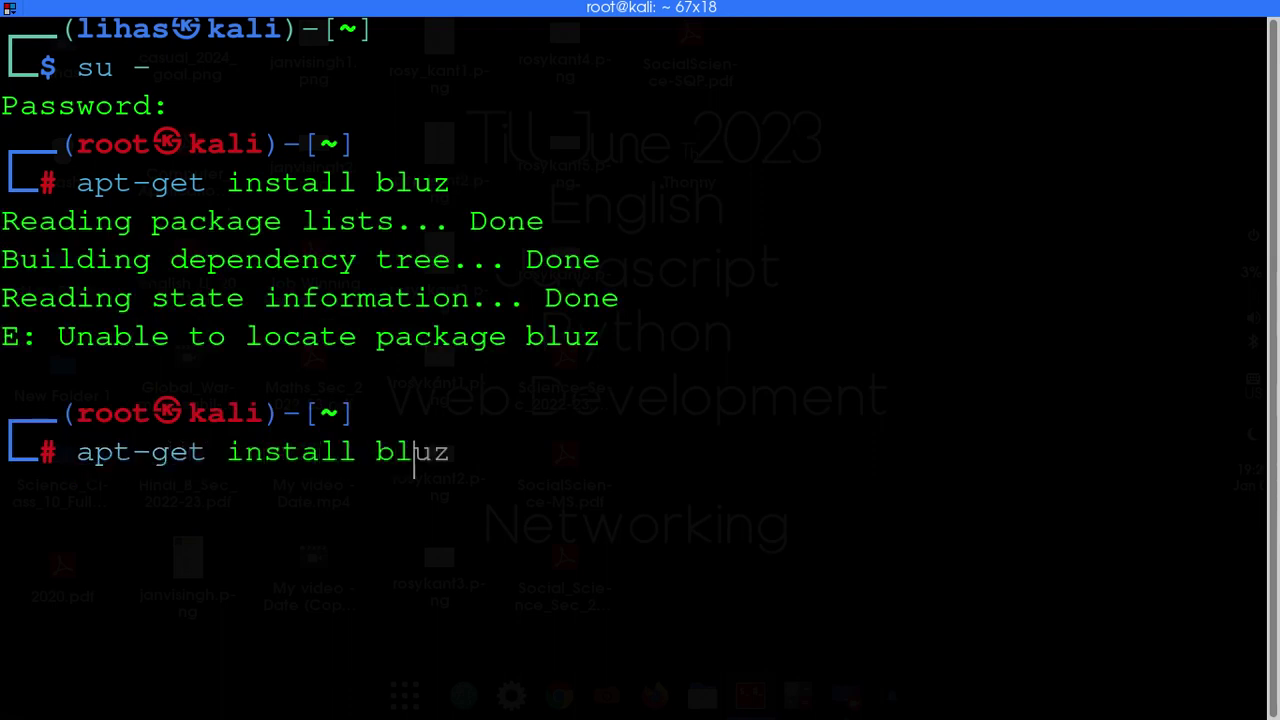
{"action": "type", "text": "uez"}
Install bluez with Y confirmed and a smaller font, leaving 'bluetoothctl' typed at the prompt.
{"action": "key", "text": "Return"}
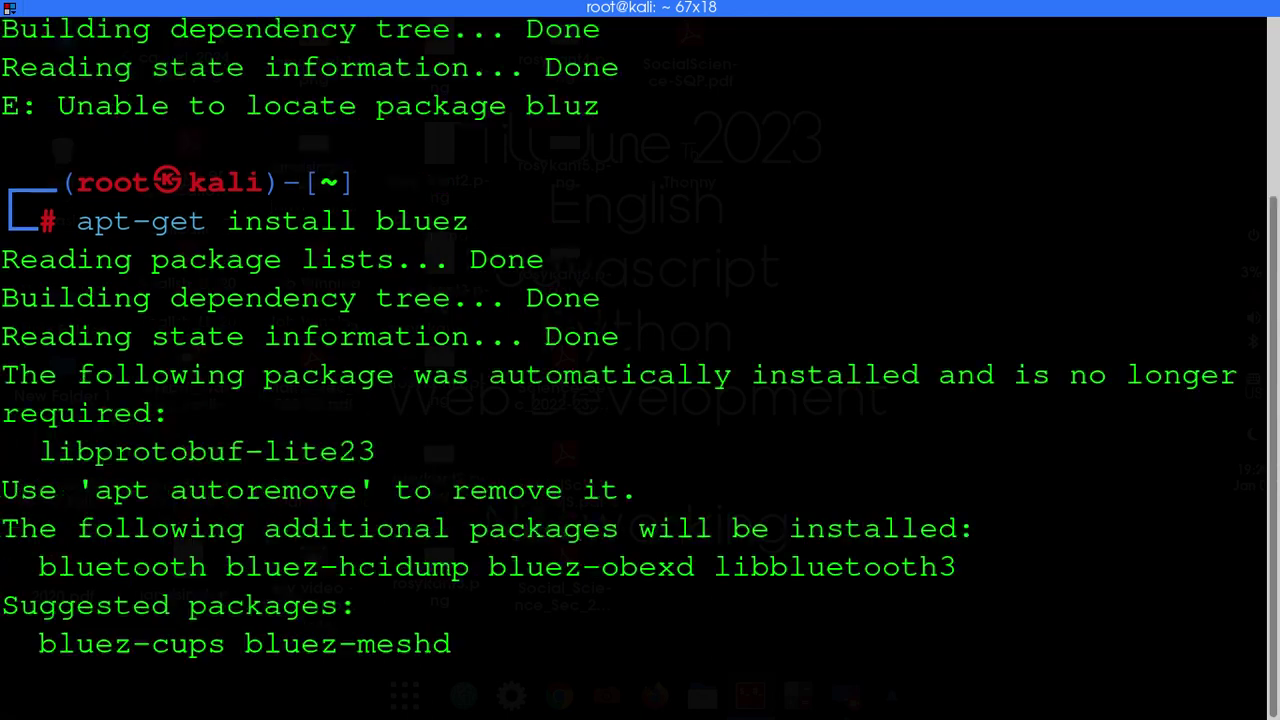
{"action": "type", "text": "Y"}
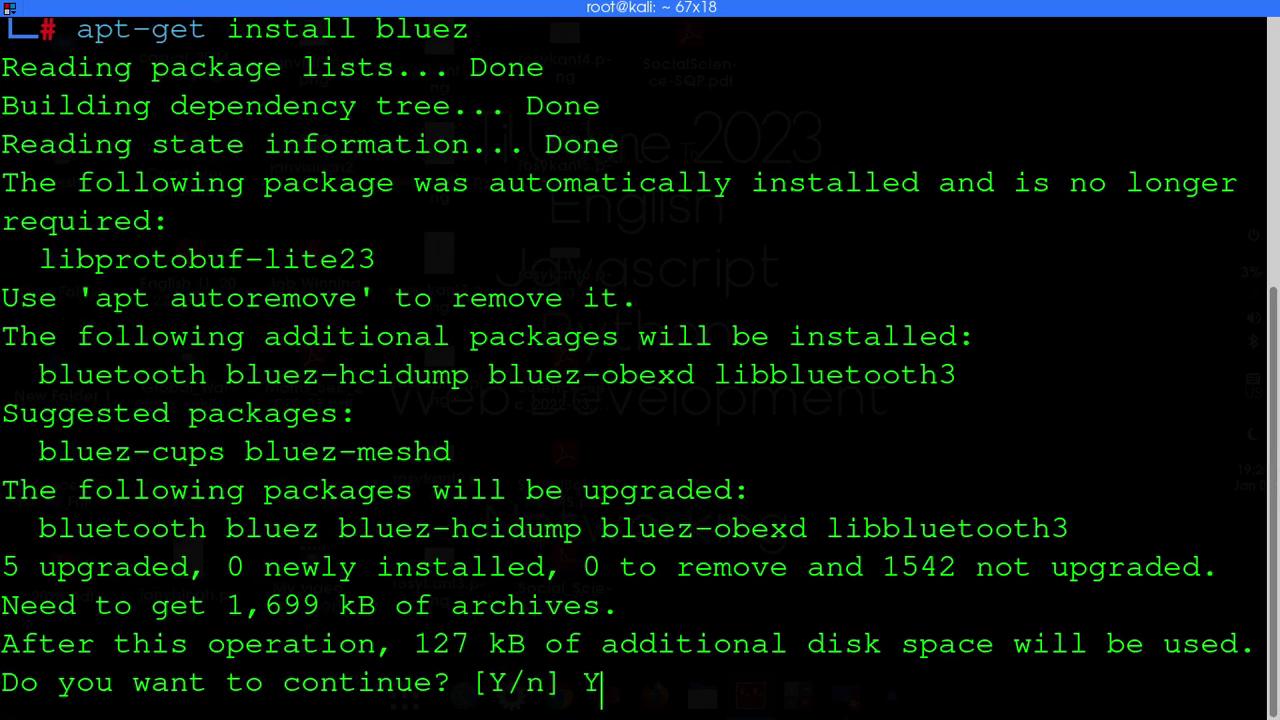
{"action": "key", "text": "Return"}
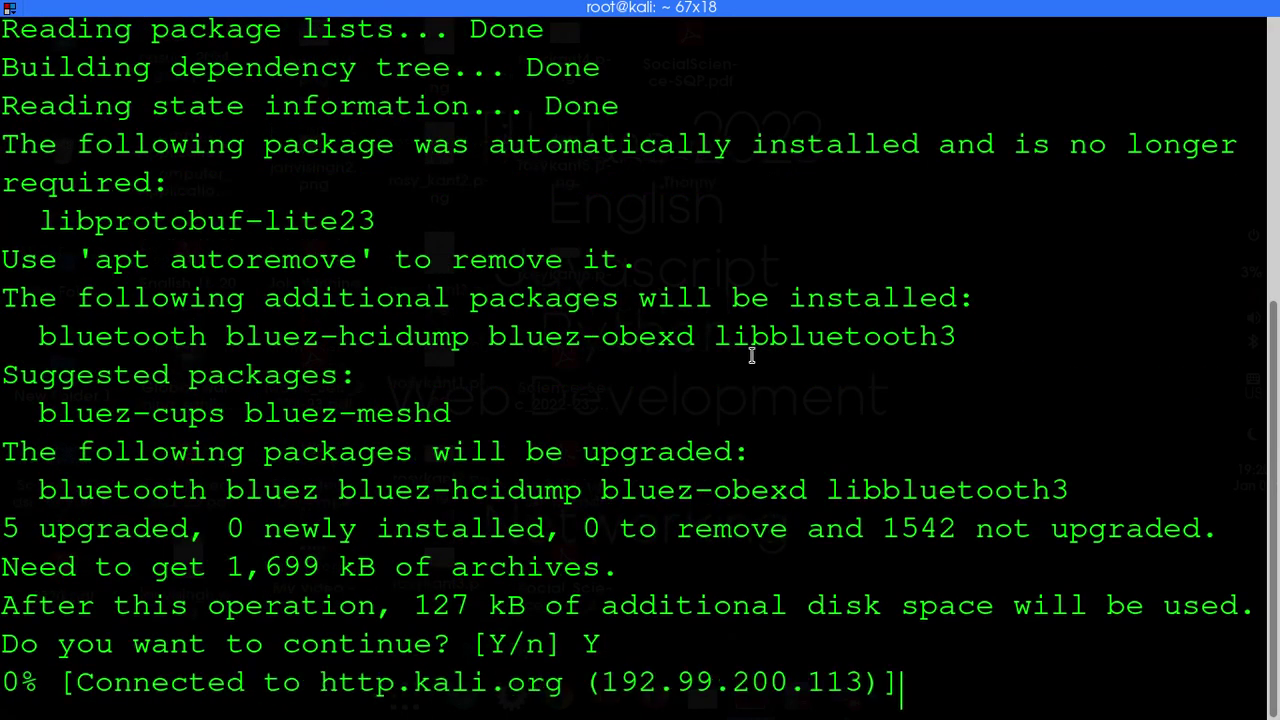
{"action": "key", "text": "ctrl+minus"}
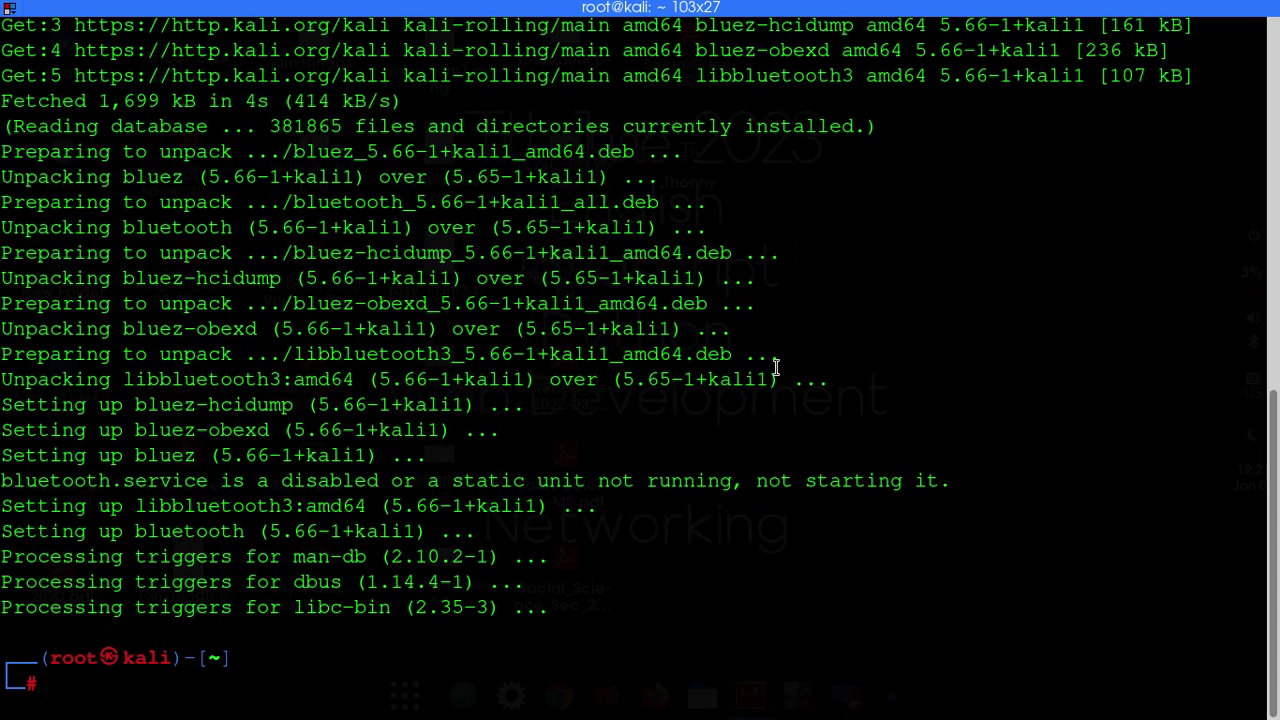
{"action": "type", "text": "bluetoothctl"}
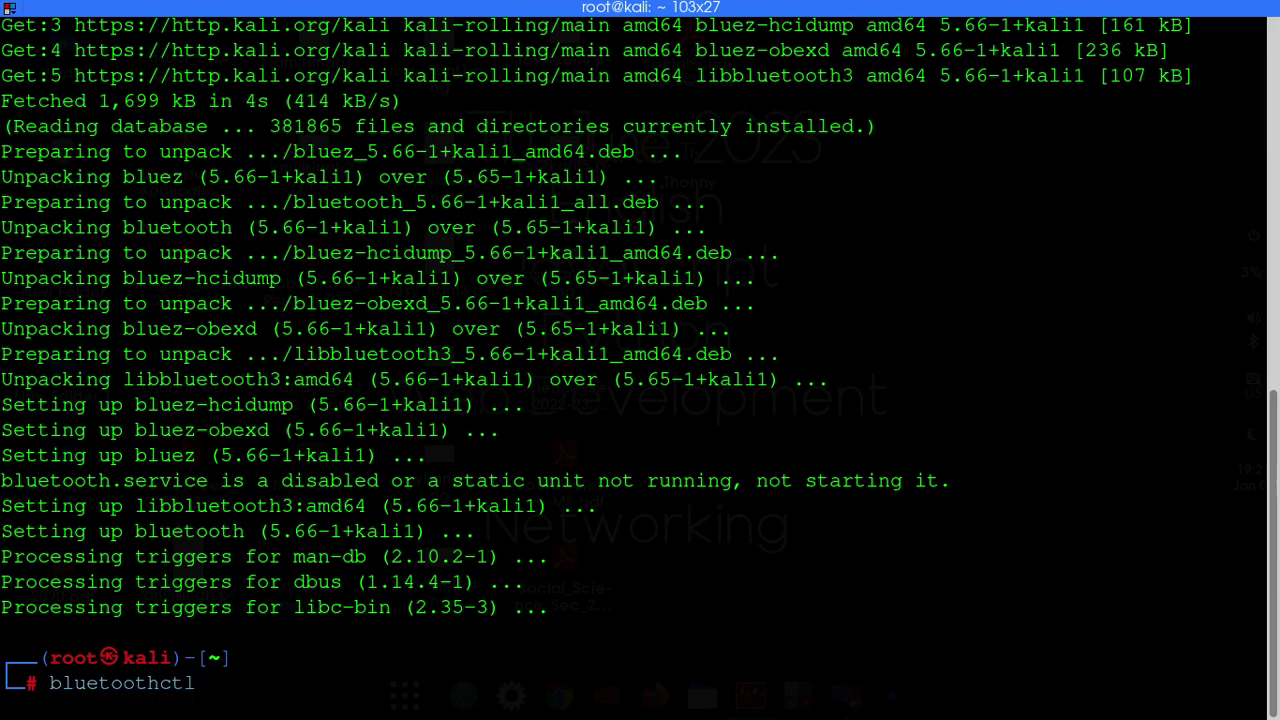
Interrupt the stuck bluetoothctl and run 'systemctl start bluetooth.service' with larger text.
{"action": "key", "text": "Return"}
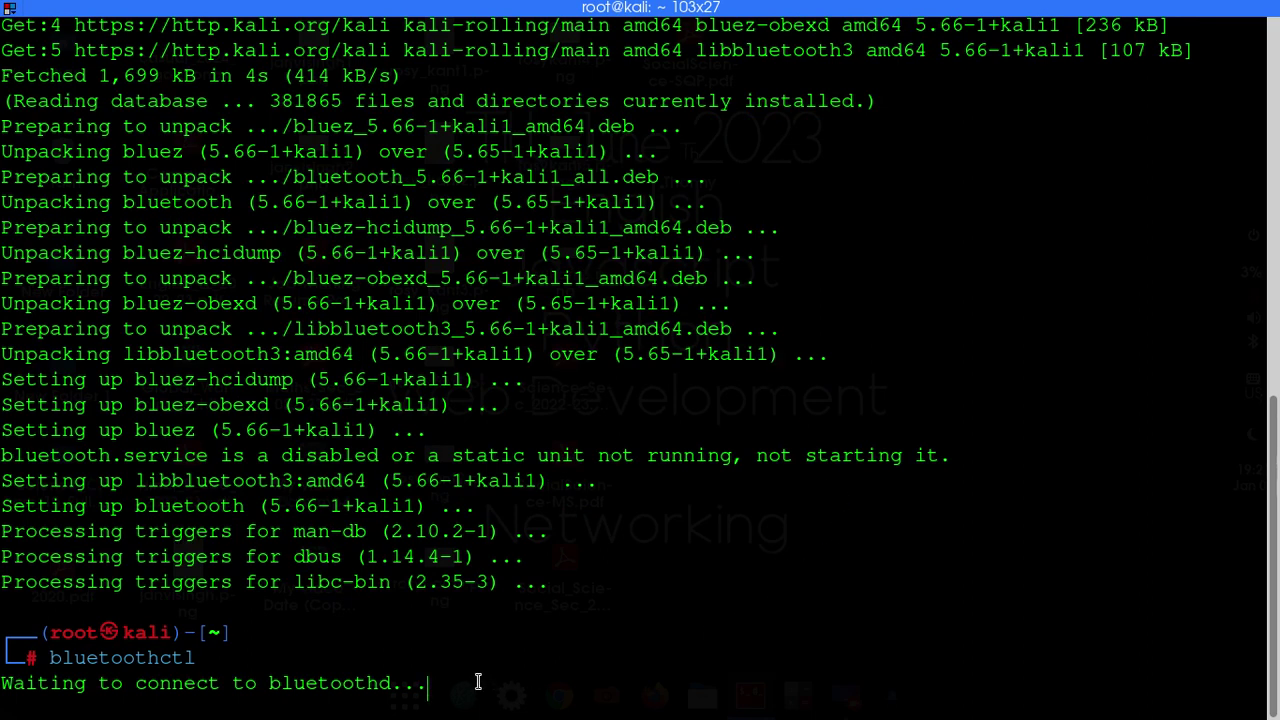
{"action": "key", "text": "ctrl+c"}
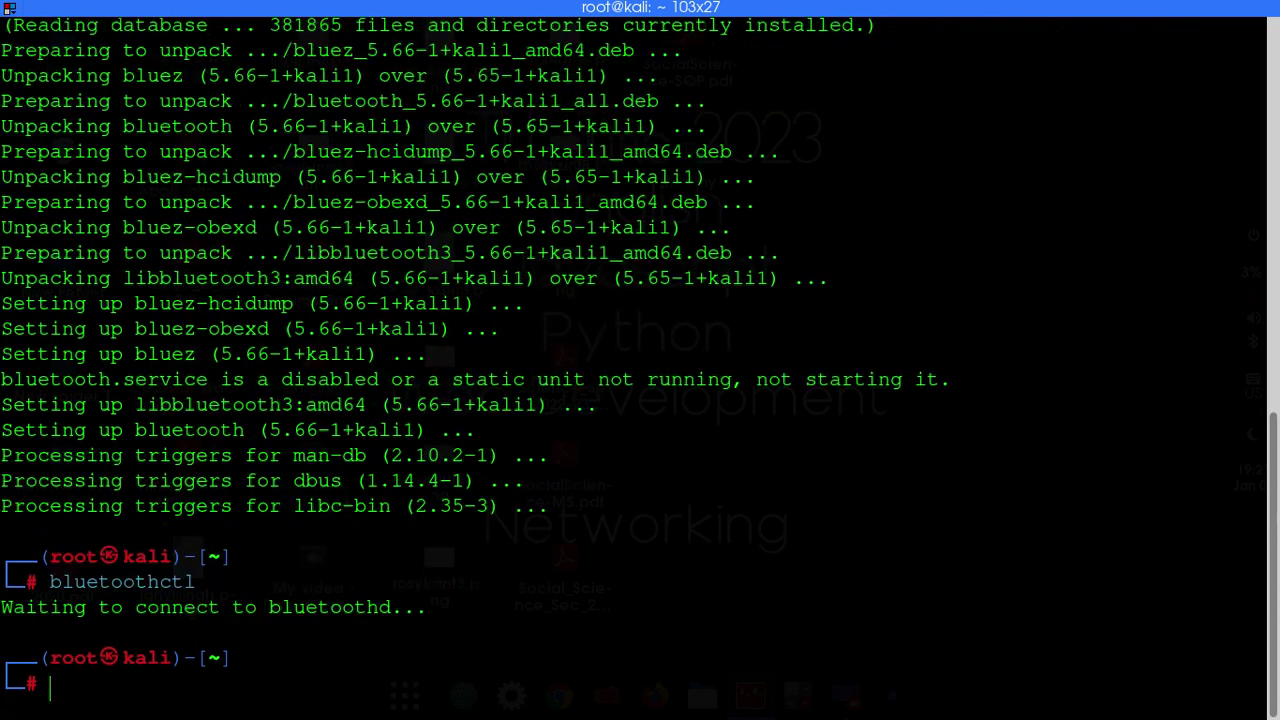
{"action": "key", "text": "Return"}
{"action": "key", "text": "Return"}
{"action": "key", "text": "Return"}
{"action": "key", "text": "Return"}
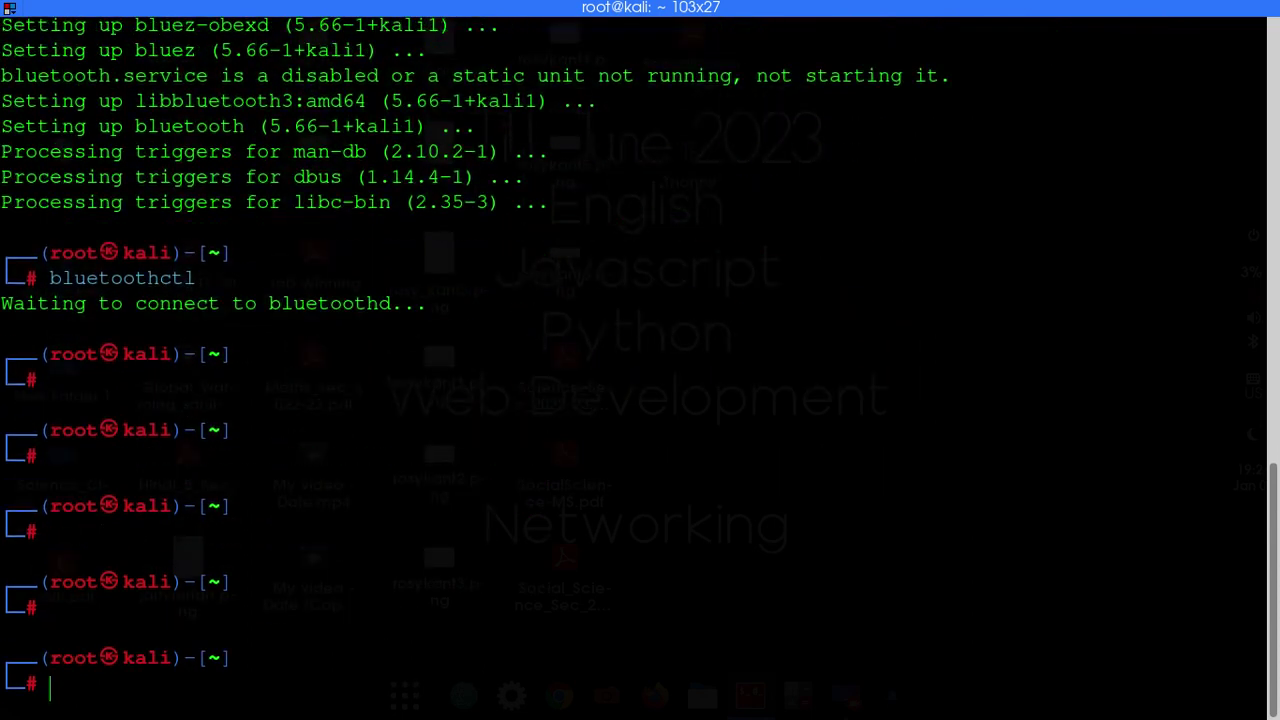
{"action": "type", "text": "system"}
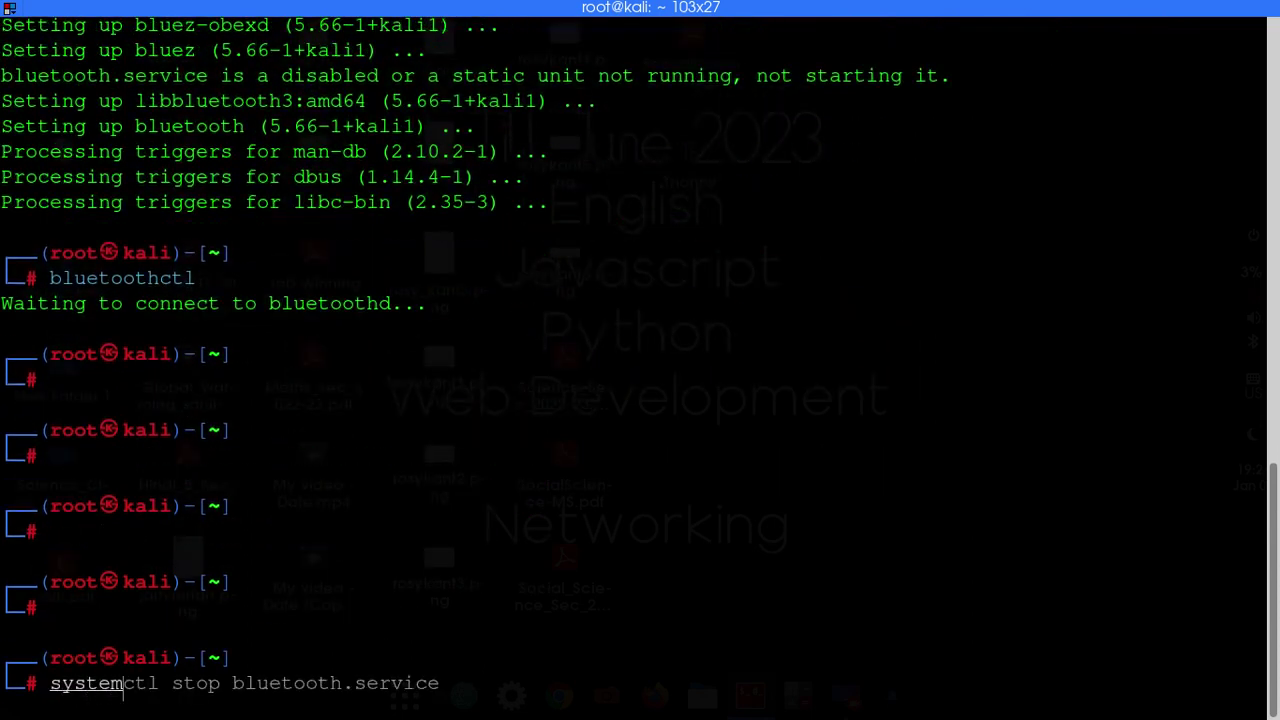
{"action": "type", "text": "ctl start"}
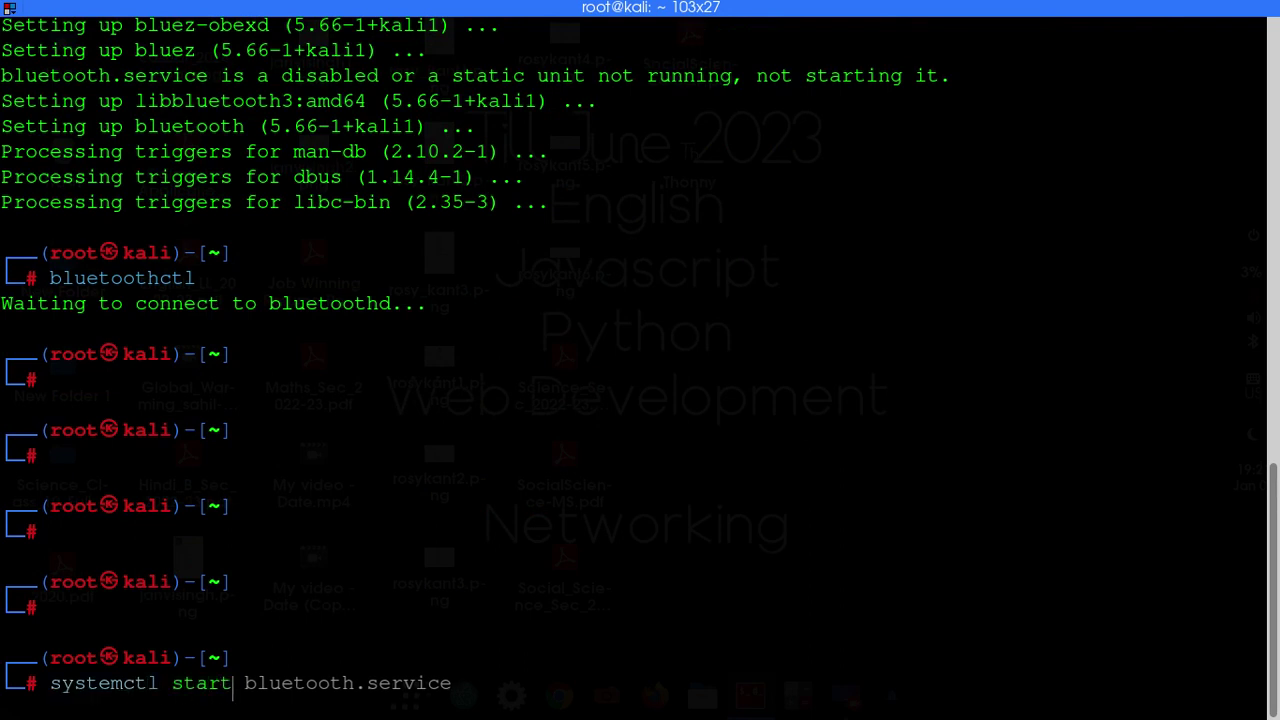
{"action": "type", "text": " bluetooth."}
{"action": "type", "text": "service"}
{"action": "key", "text": "ctrl+shift+plus"}
{"action": "key", "text": "ctrl+shift+plus"}
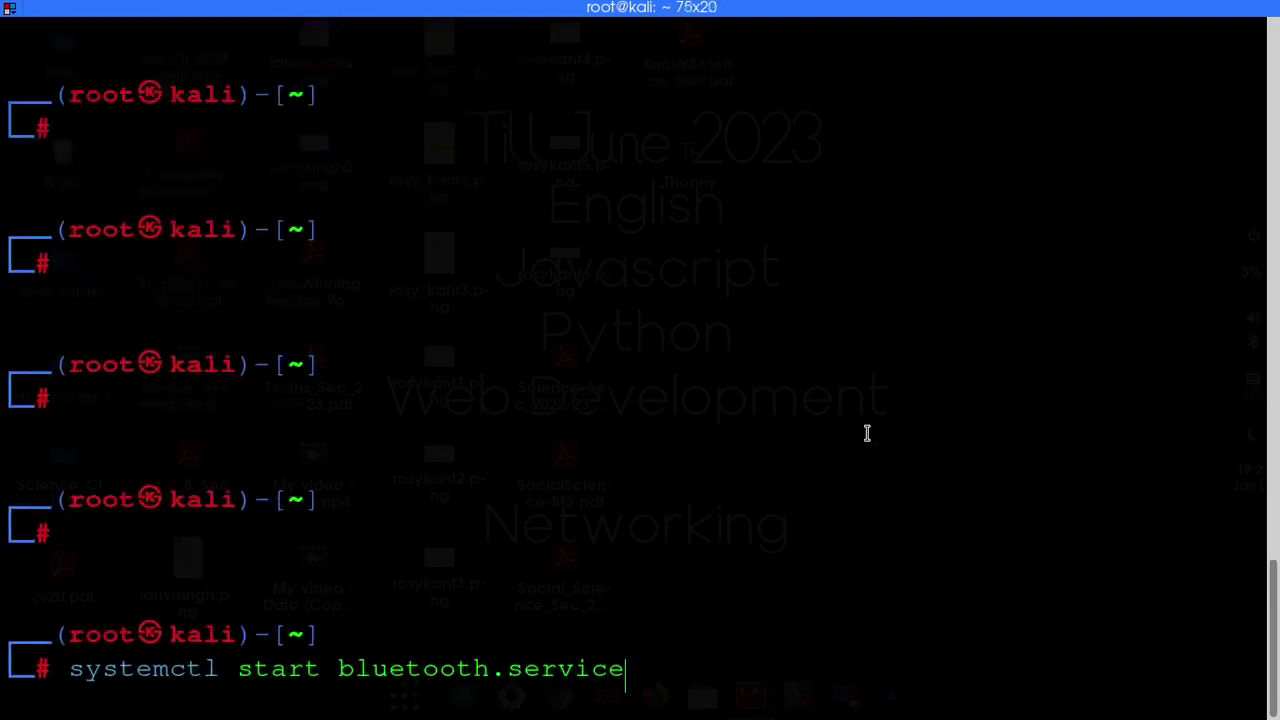
{"action": "key", "text": "Return"}
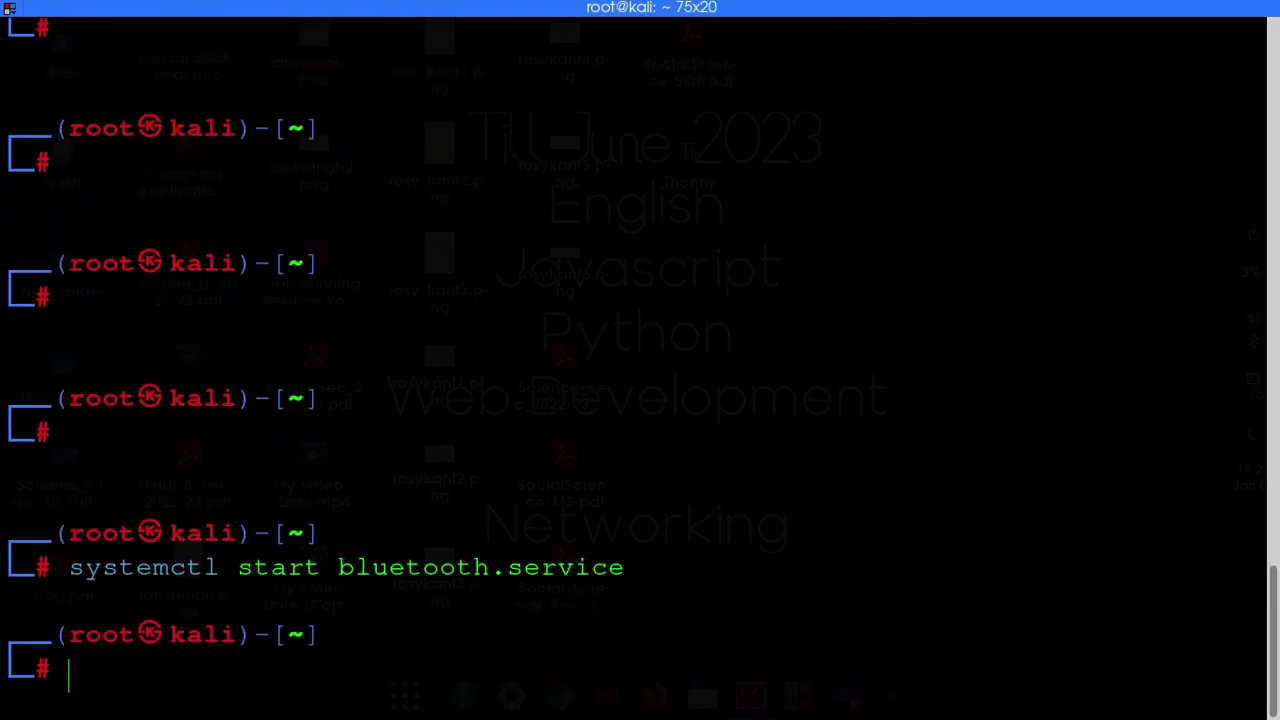
{"action": "type", "text": "bluetoothctl"}
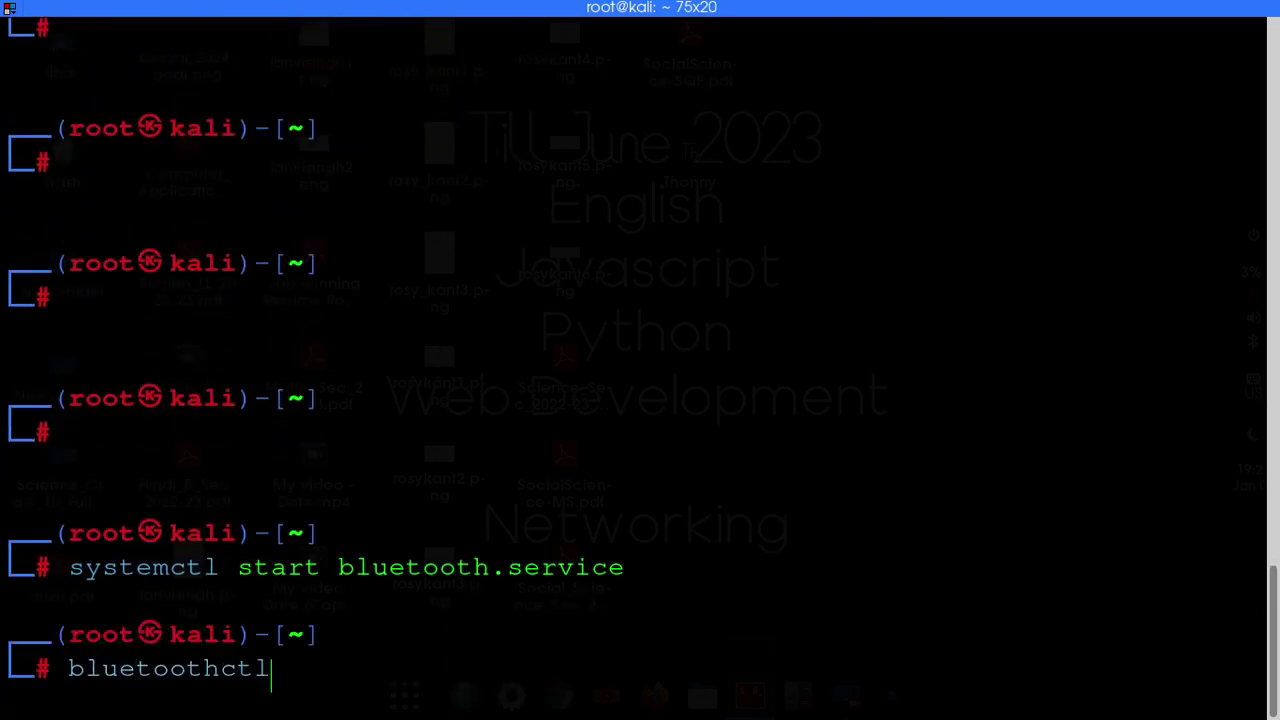
Launch bluetoothctl and turn scanning on, with a smaller font to show more devices.
{"action": "key", "text": "Return"}
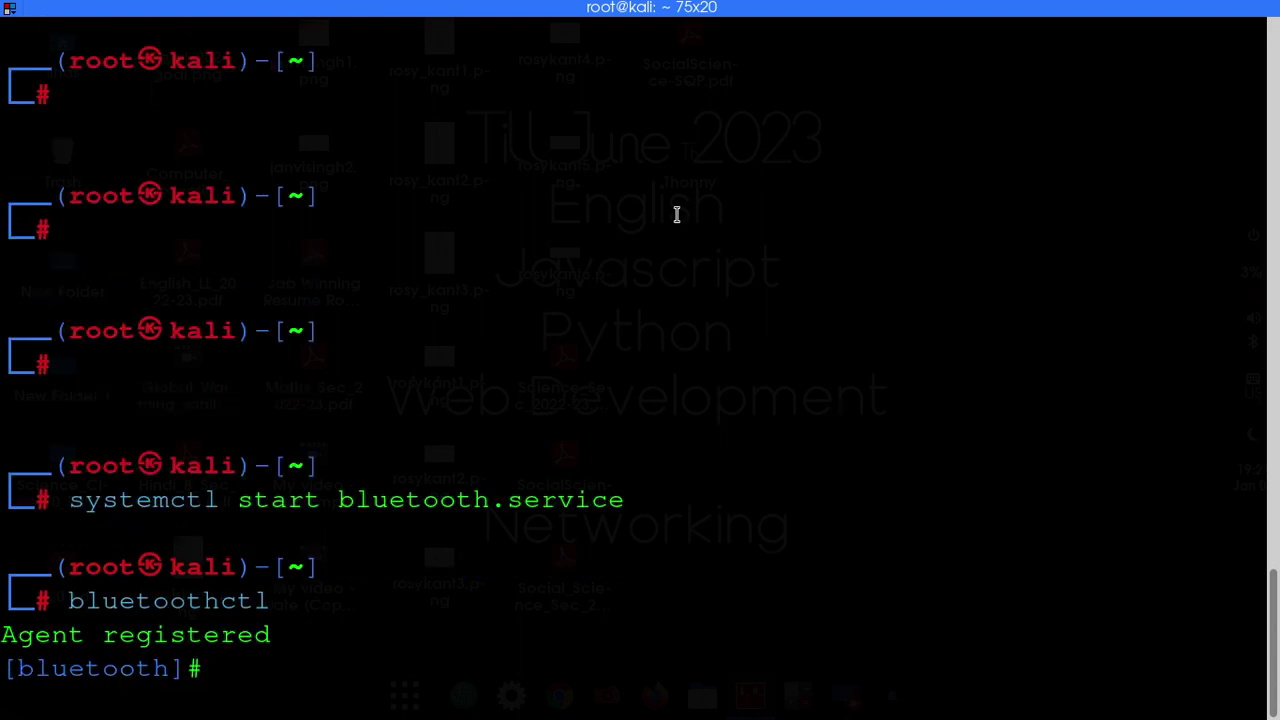
{"action": "type", "text": "scan "}
{"action": "type", "text": "on"}
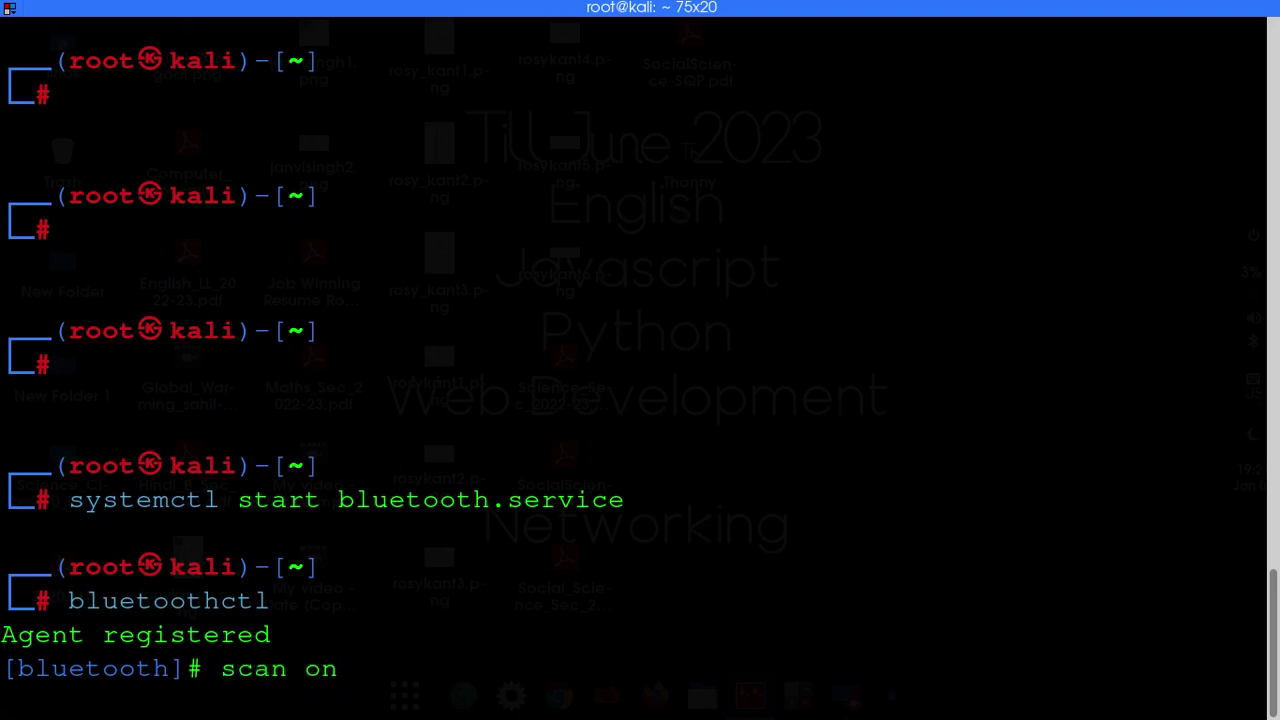
{"action": "key", "text": "Return"}
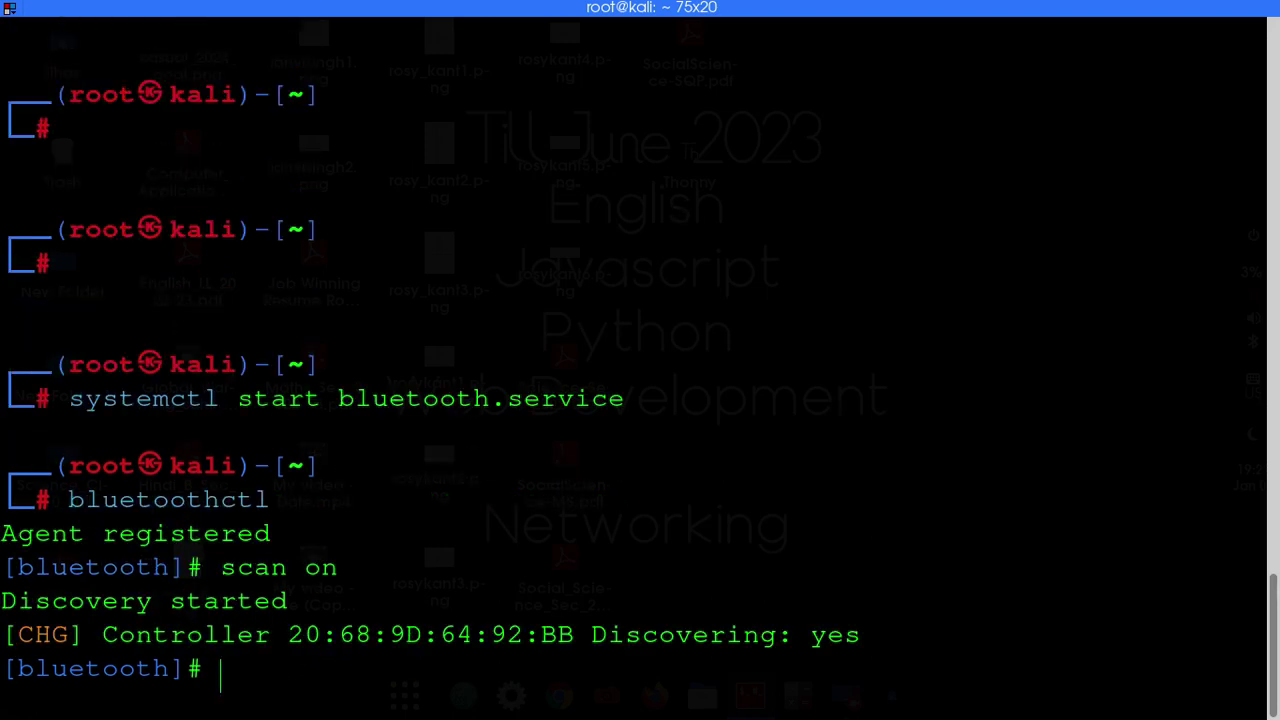
{"action": "key", "text": "ctrl+minus"}
{"action": "key", "text": "ctrl+minus"}
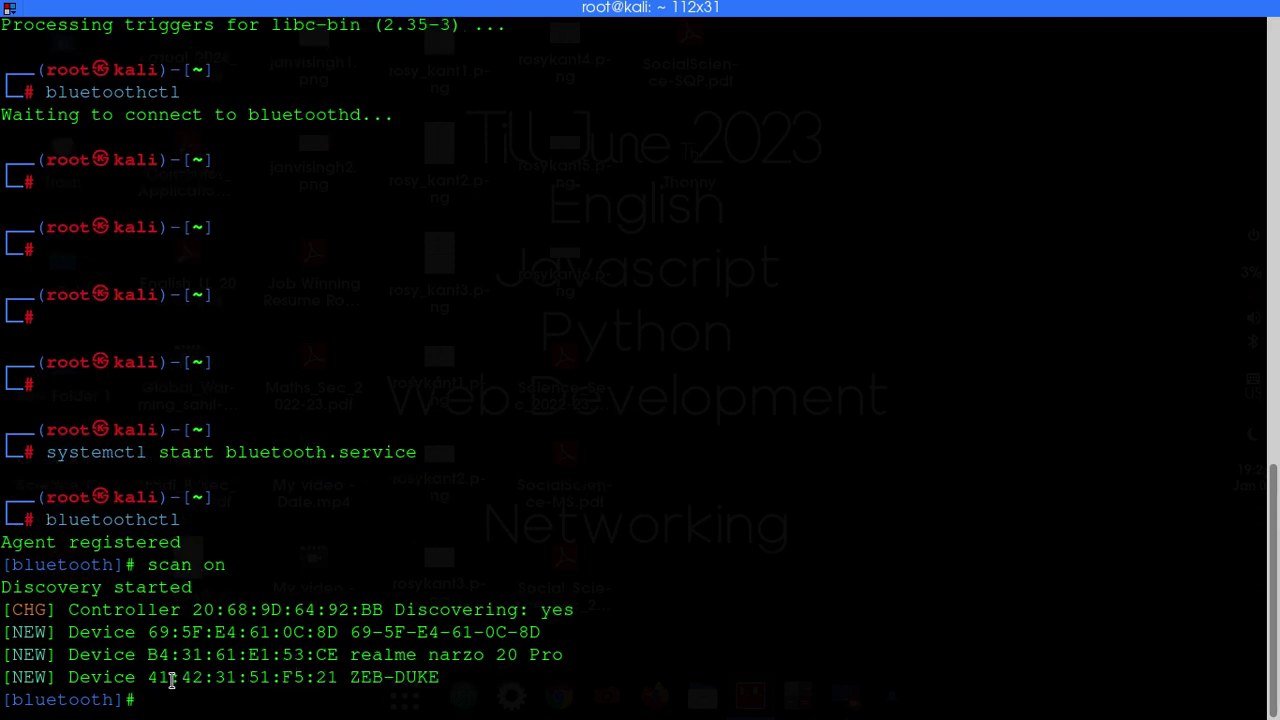
Copy the ZEB-DUKE speaker's MAC address from the scan results.
{"action": "double_click", "coordinate": [258, 676]}
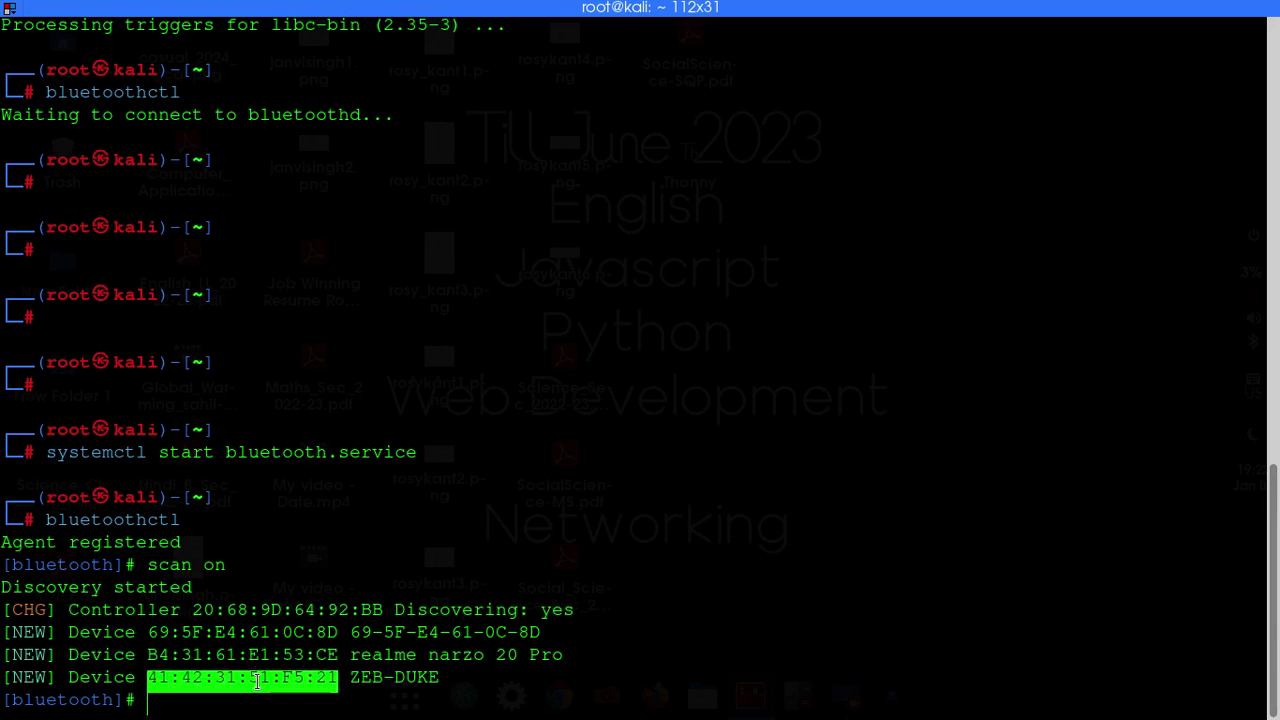
{"action": "right_click", "coordinate": [258, 680]}
{"action": "left_click", "coordinate": [296, 390]}
{"action": "left_click", "coordinate": [361, 291]}
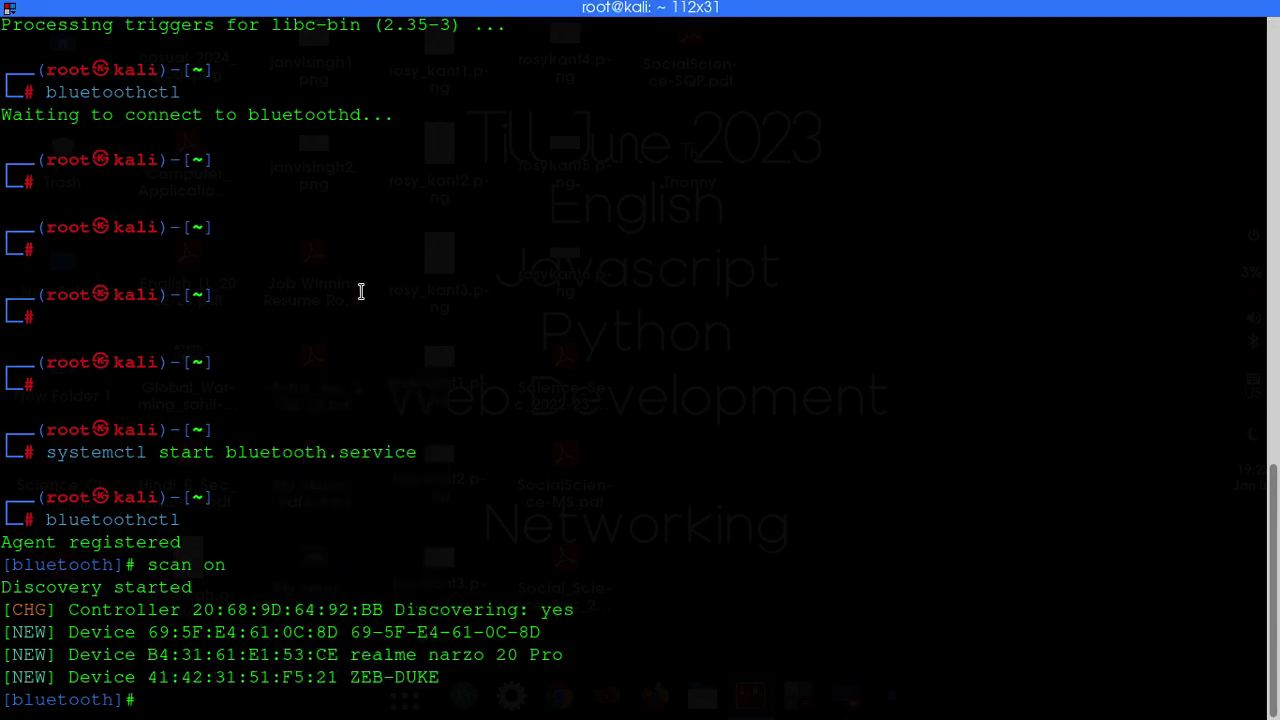
{"action": "type", "text": "connect"}
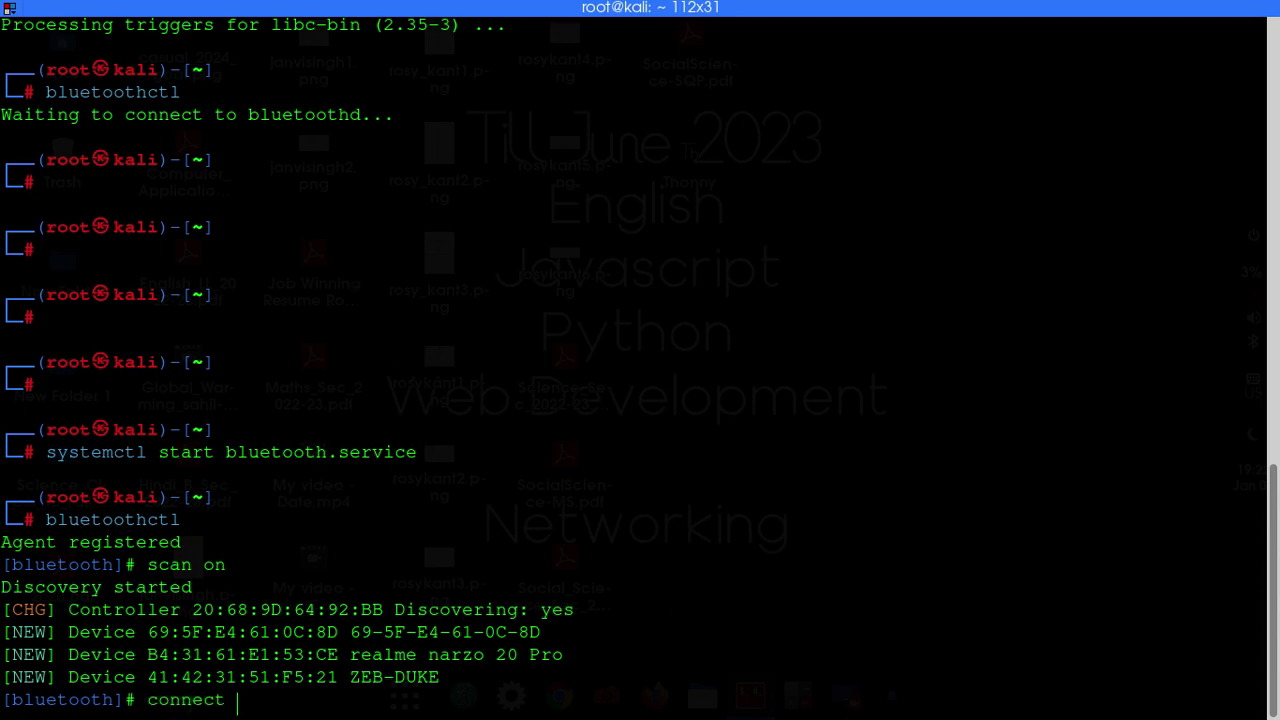
Run 'connect' with the pasted ZEB-DUKE MAC address.
{"action": "key", "text": "ctrl+shift+v"}
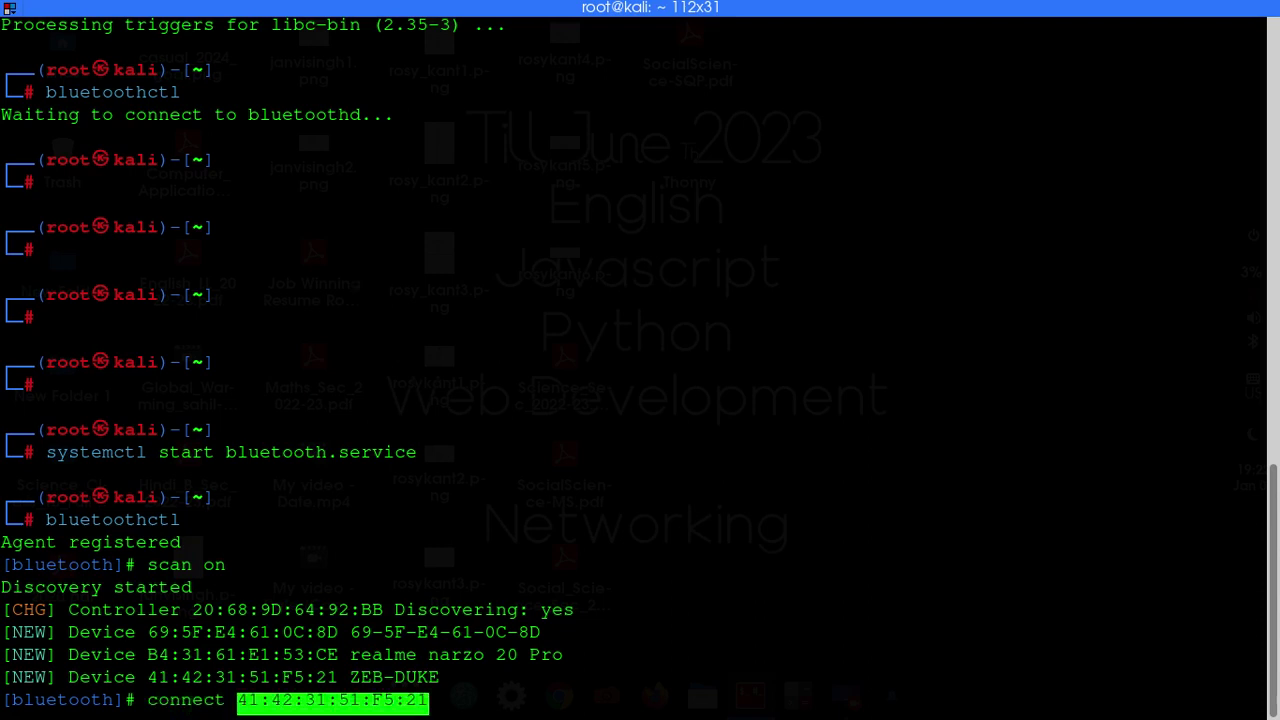
{"action": "key", "text": "Return"}
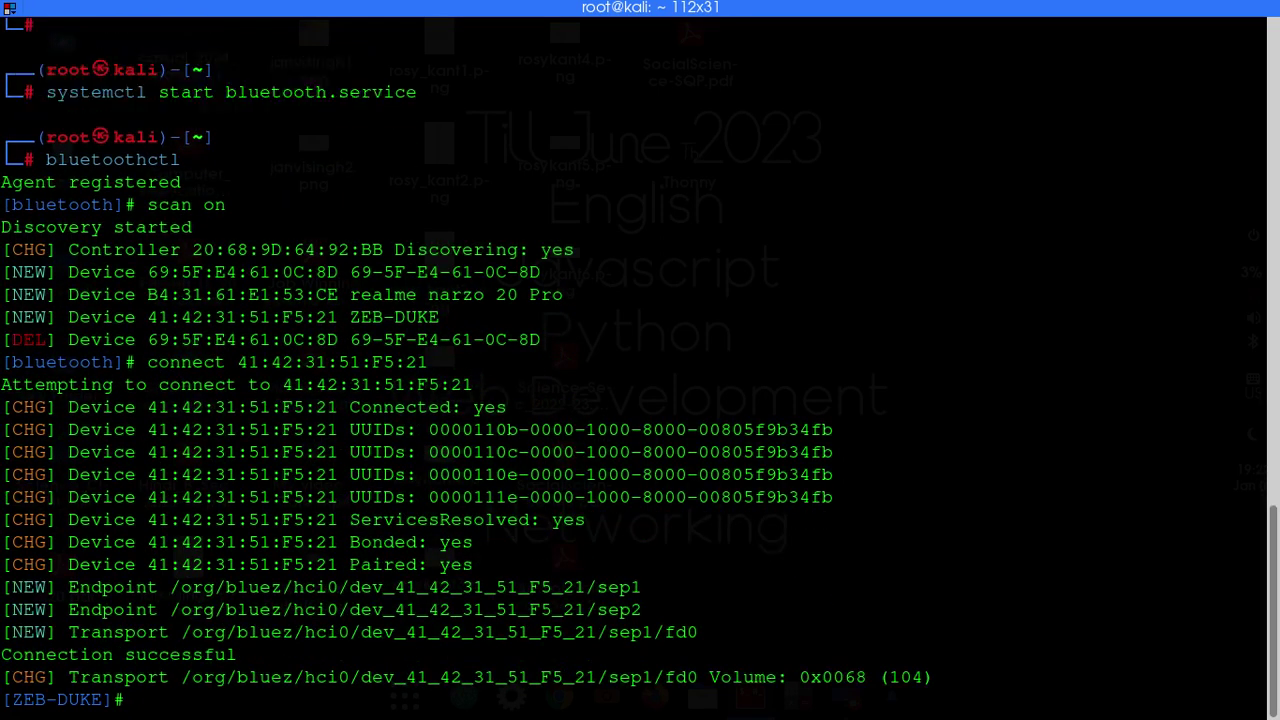
{"action": "type", "text": "discon"}
{"action": "type", "text": "nect"}
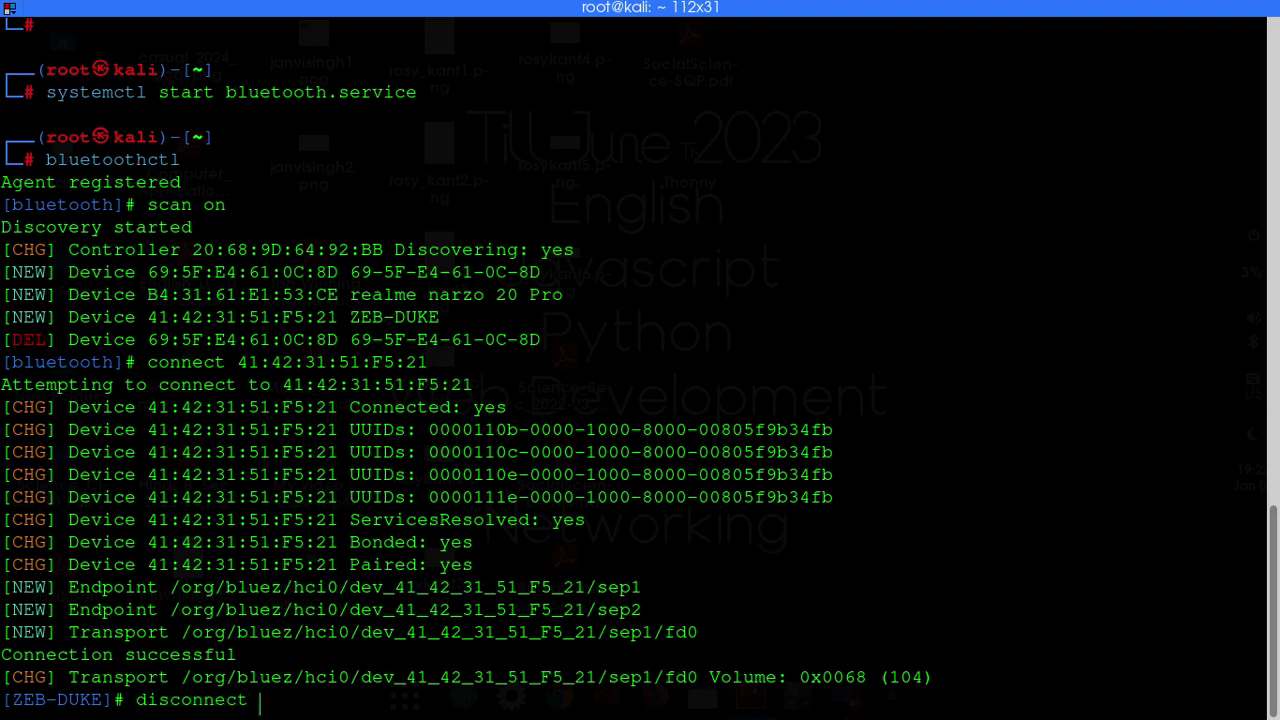
{"action": "type", "text": " 41:42:31:51:F5:21"}
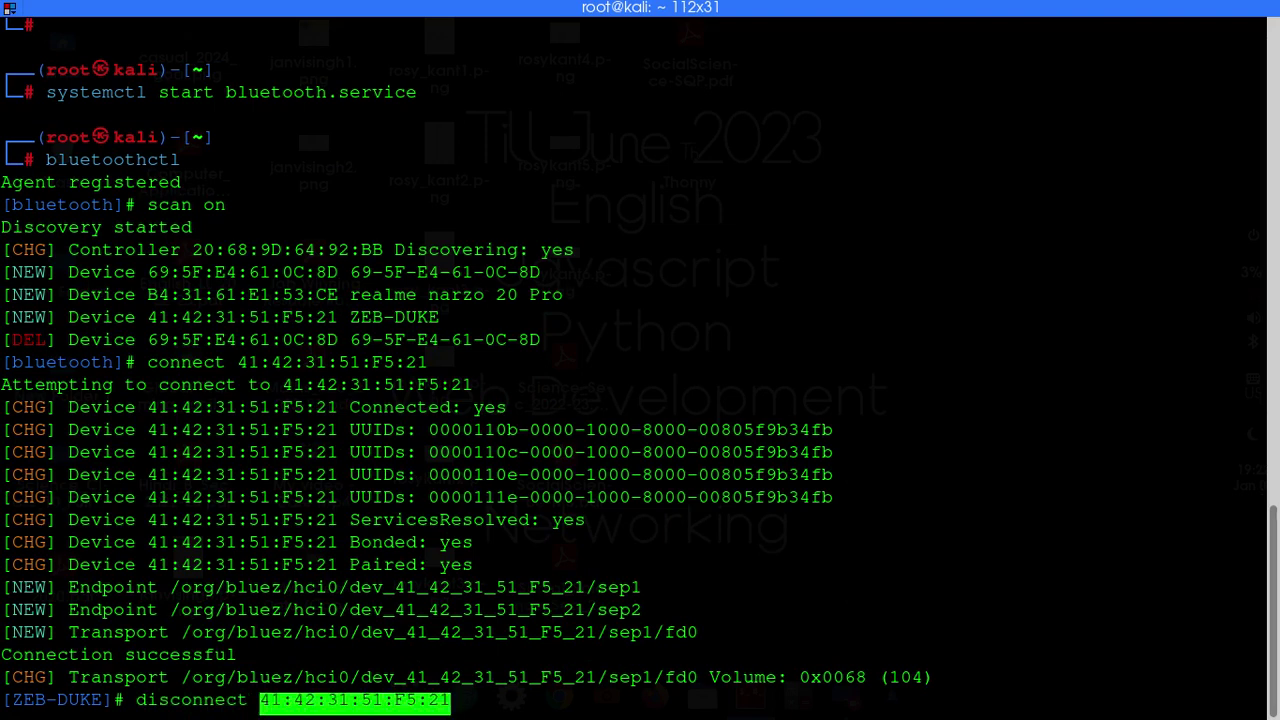
Run 'disconnect' with the pasted ZEB-DUKE MAC address.
{"action": "key", "text": "Return"}
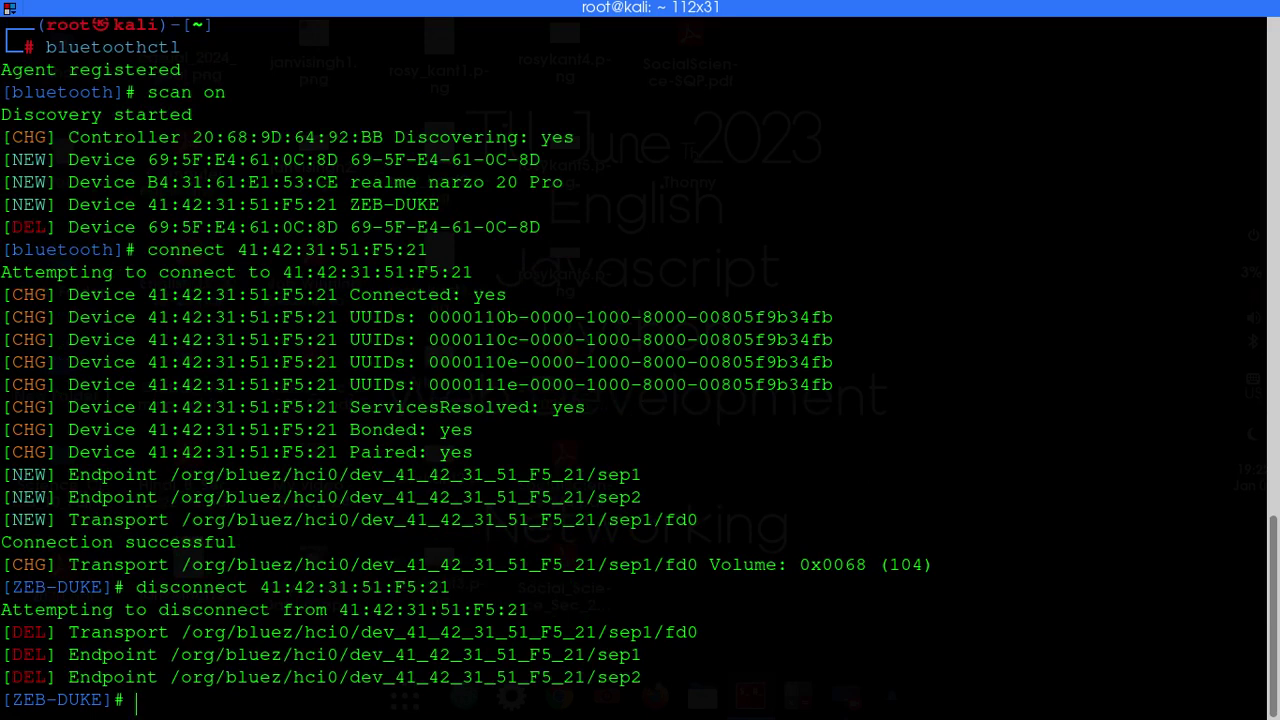